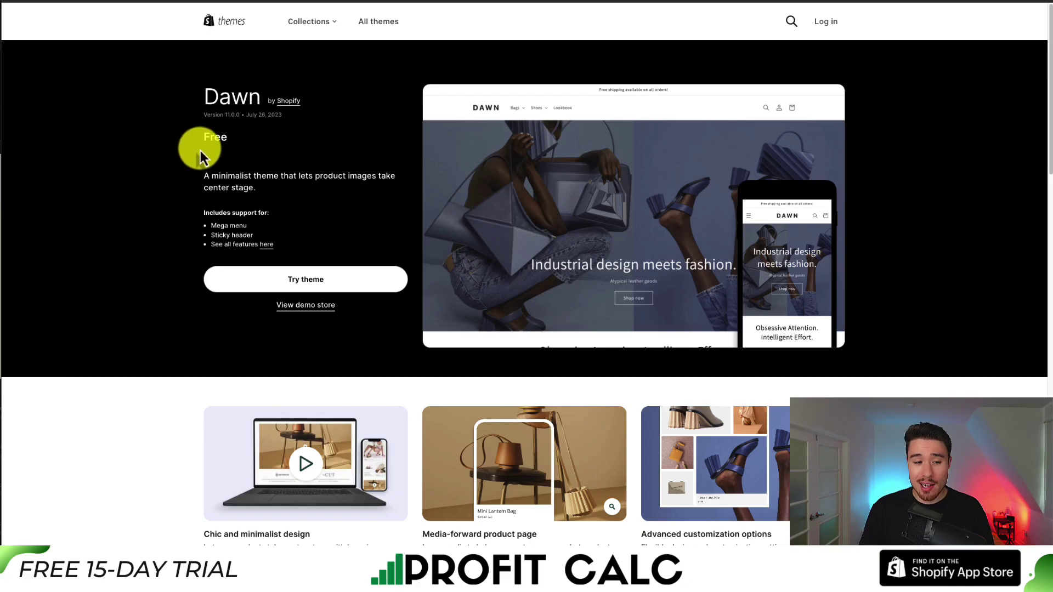
- Highlight Dawn's Free price and its Product reviews and Mega menu features
drag(210, 137, 296, 189)
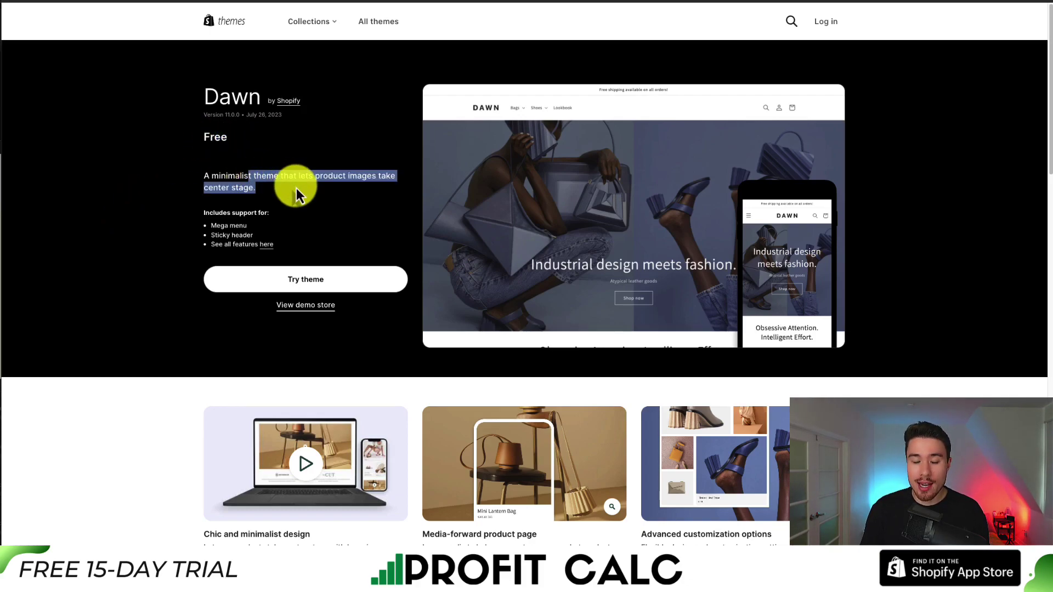
mouse_move(215, 222)
mouse_down()
mouse_move(234, 228)
mouse_move(226, 239)
mouse_up()
click(271, 247)
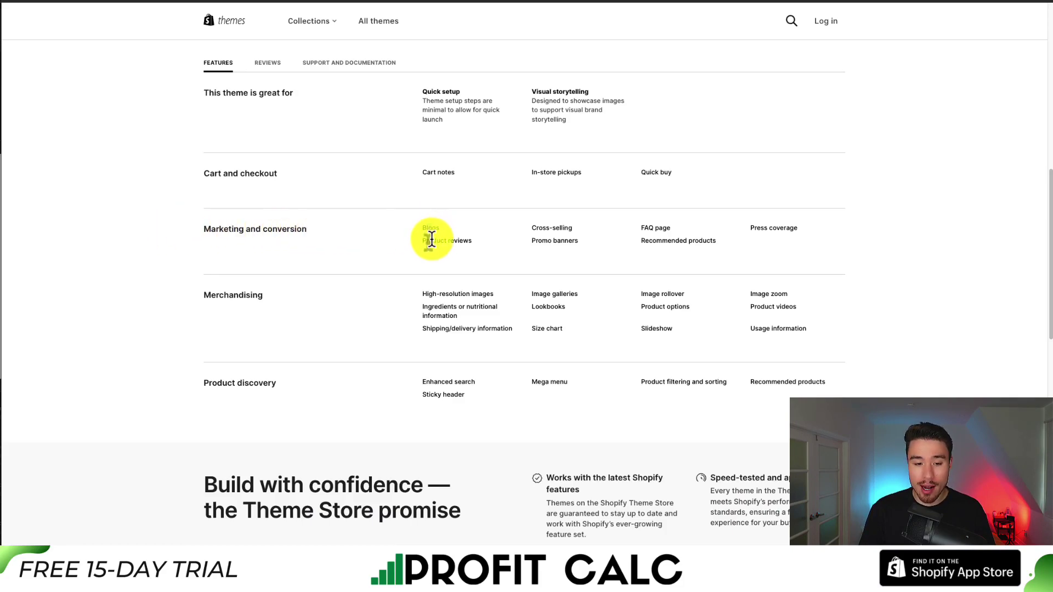
drag(428, 236, 468, 247)
scroll(603, 244, down, 1)
drag(754, 240, 799, 242)
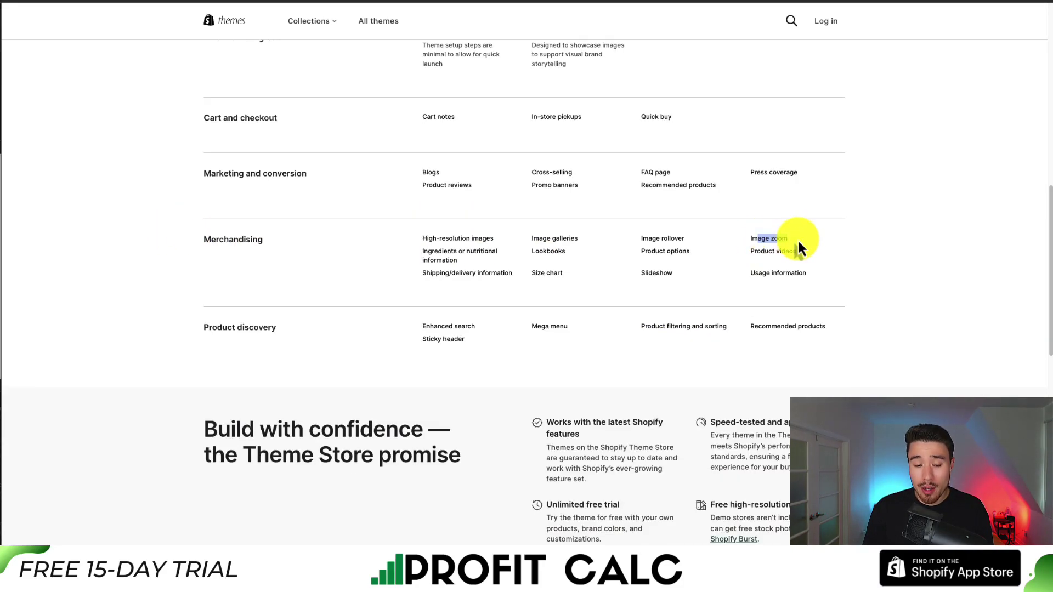
click(453, 323)
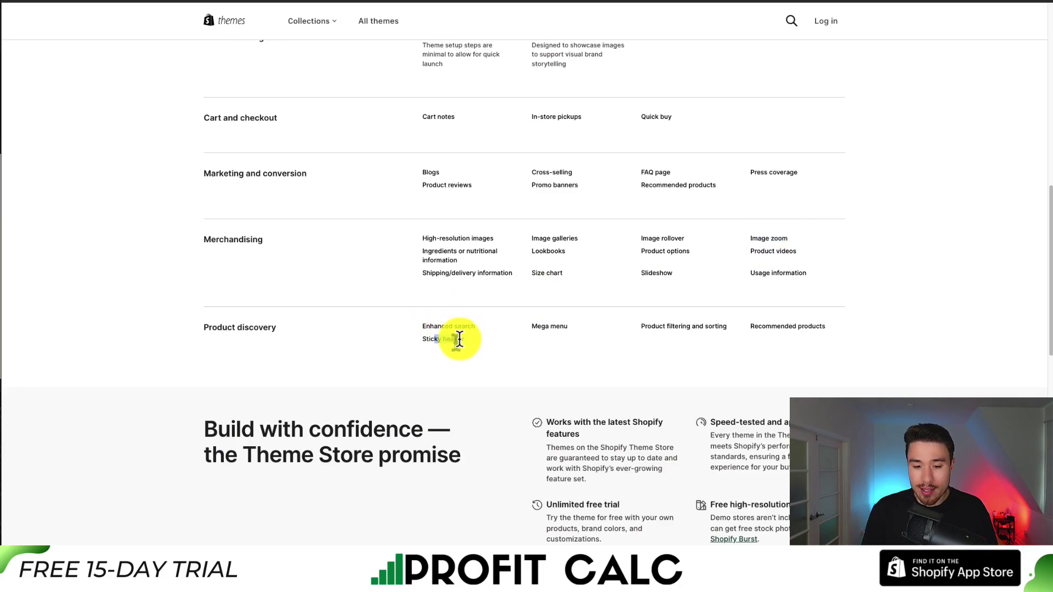
drag(534, 326, 820, 329)
- Highlight the 'Speed-tested and approved' and free high-resolution photos headings further down
scroll(822, 328, down, 2)
scroll(823, 328, down, 3)
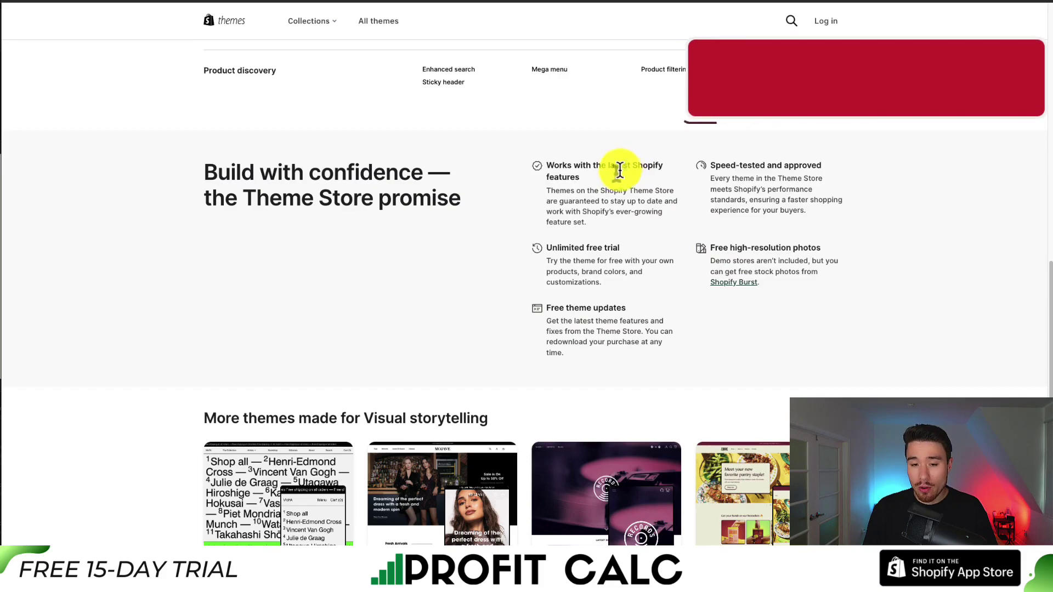
drag(631, 164, 617, 183)
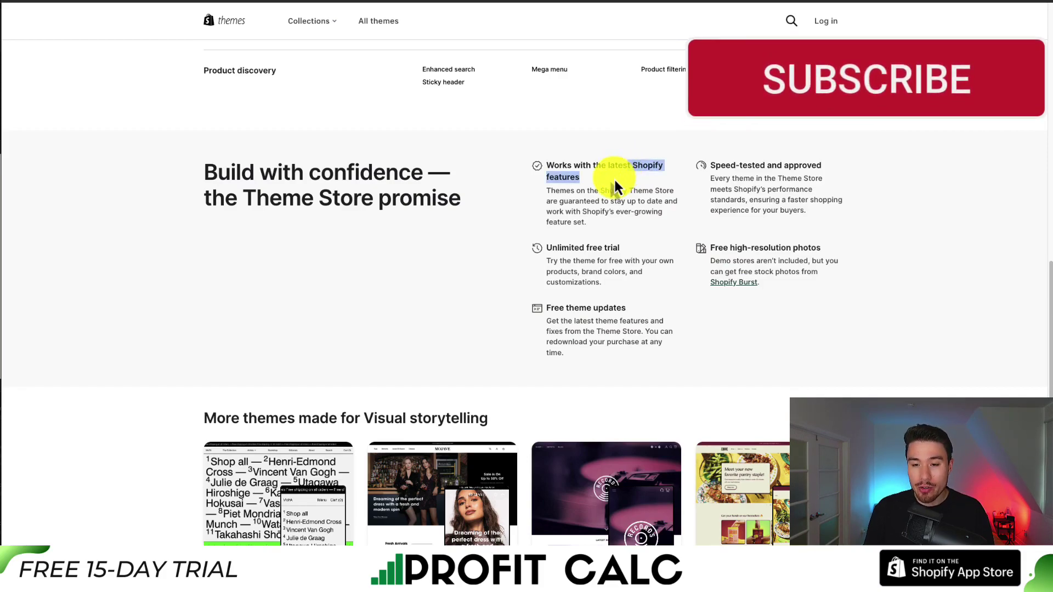
click(746, 163)
drag(746, 164, 806, 165)
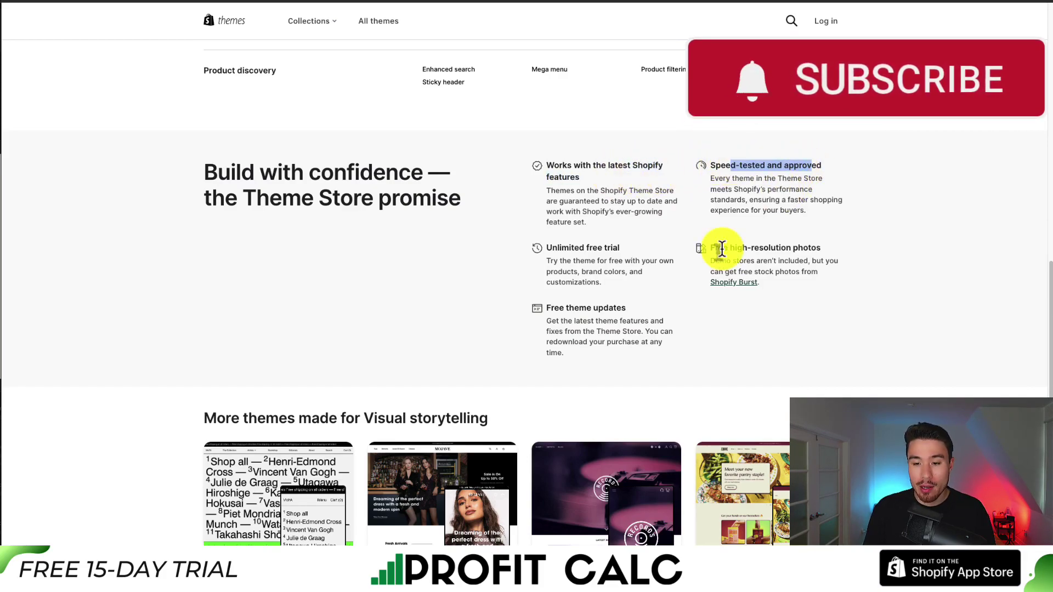
drag(723, 248, 824, 253)
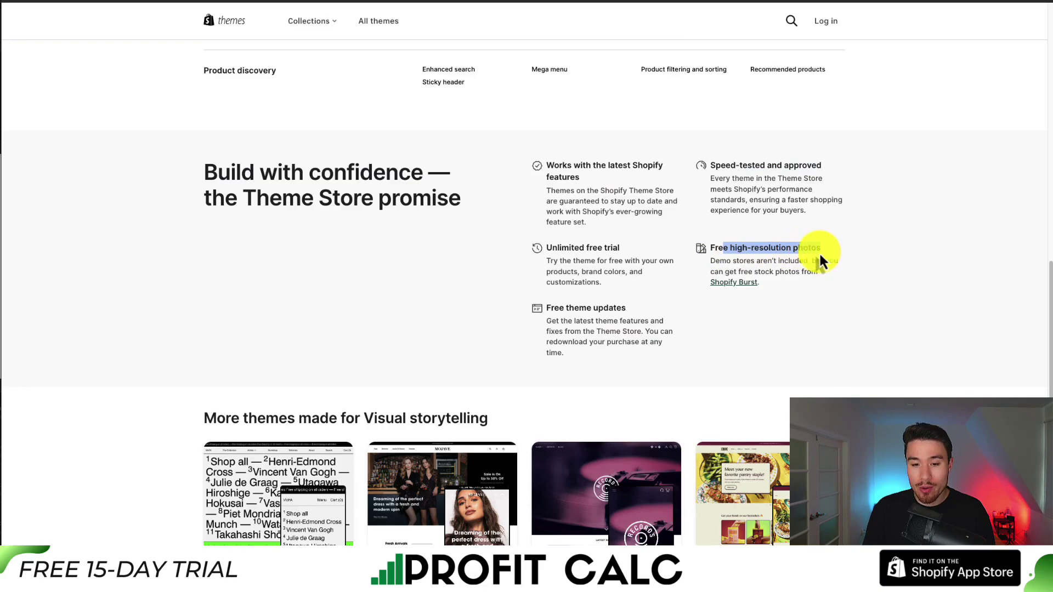
drag(565, 308, 629, 311)
scroll(549, 313, down, 1)
scroll(548, 317, down, 2)
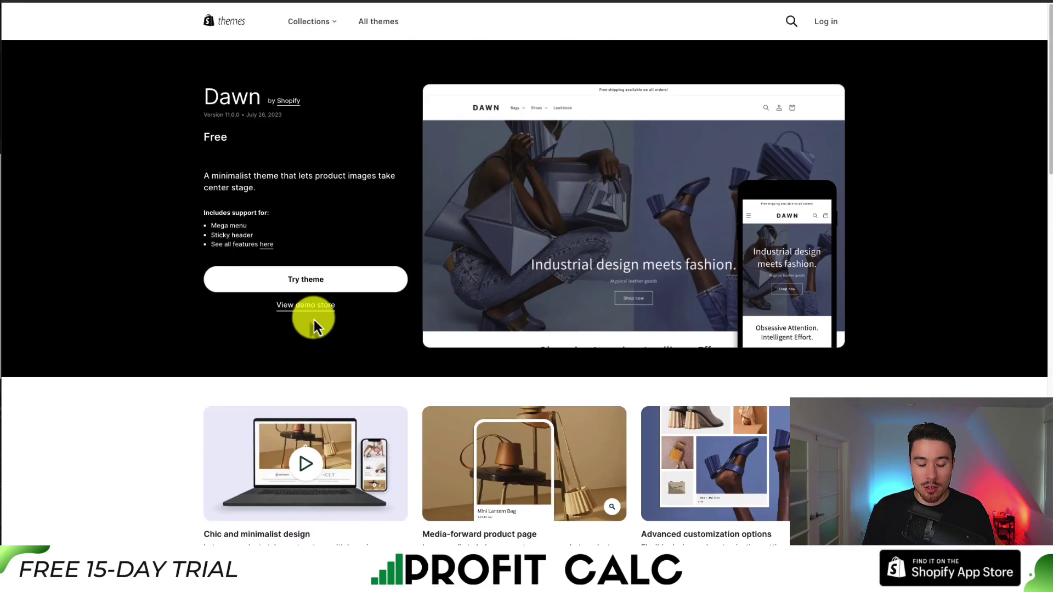
- Open the Dawn demo store preview and scroll its home page down and back up
click(313, 305)
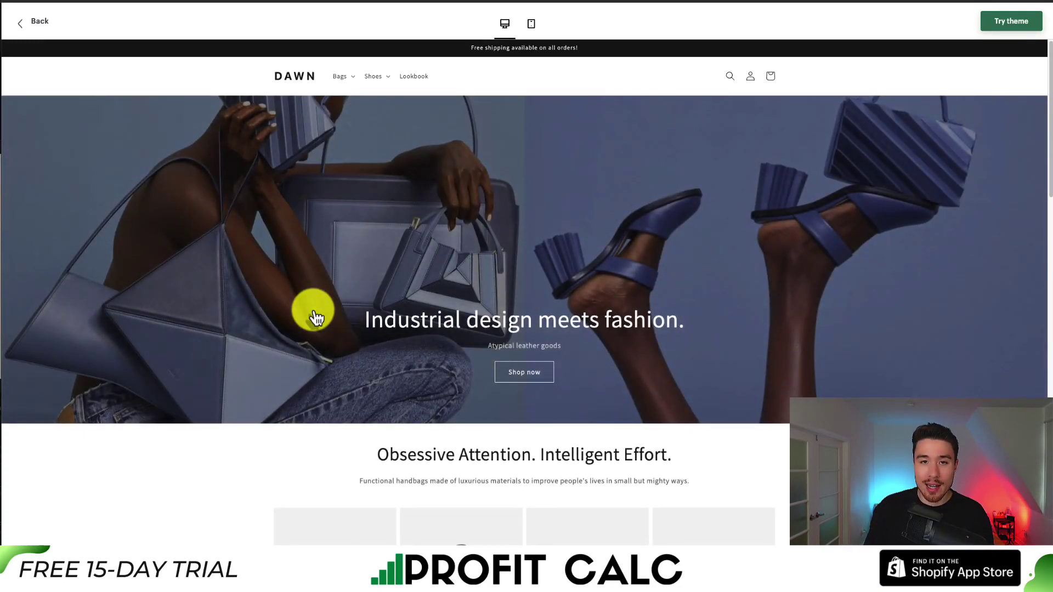
scroll(316, 318, down, 8)
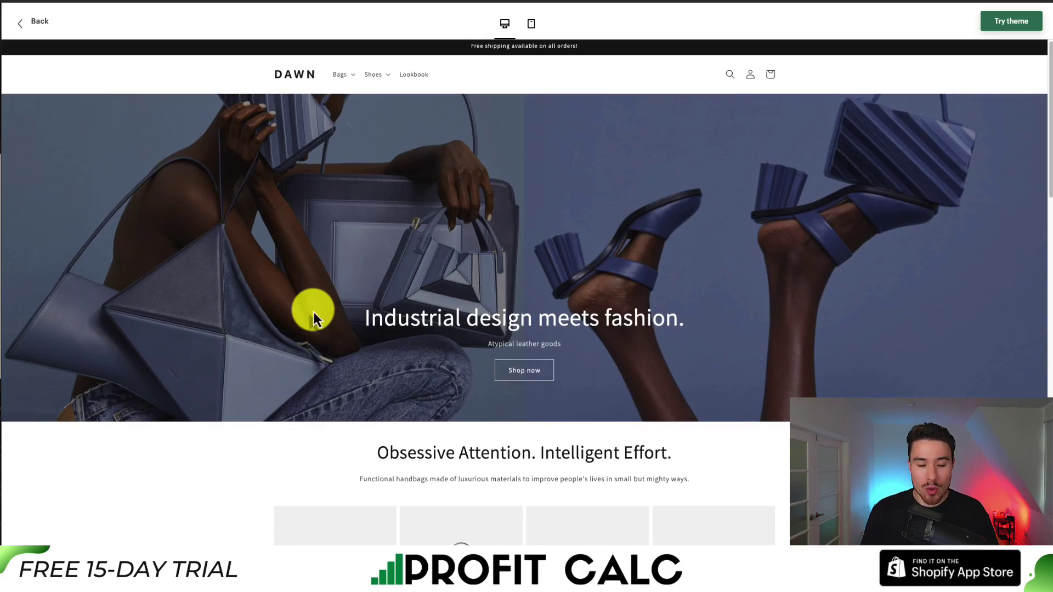
scroll(216, 224, down, 15)
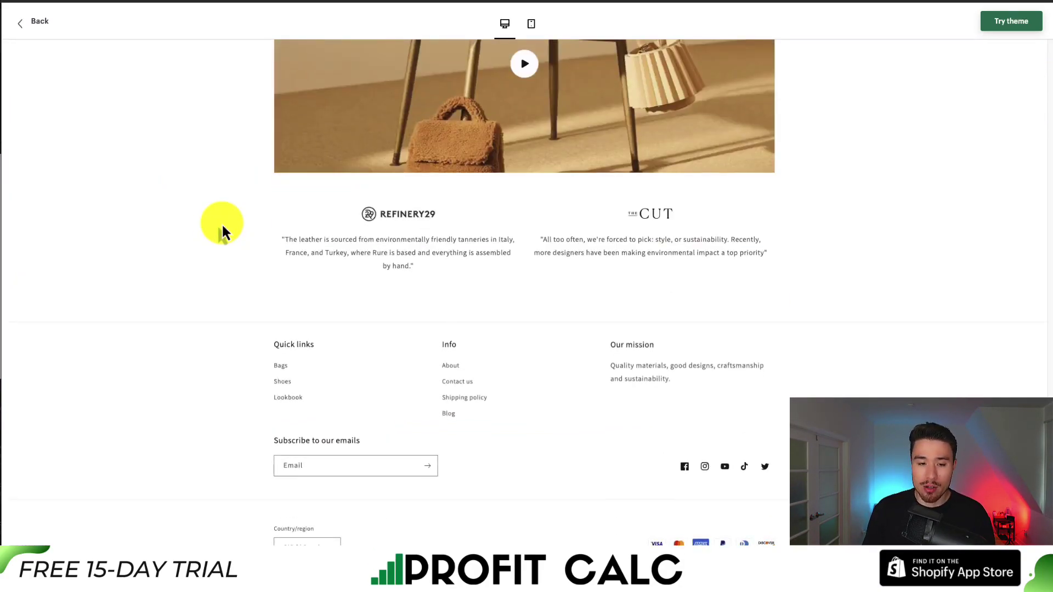
scroll(222, 222, up, 10)
scroll(221, 222, up, 2)
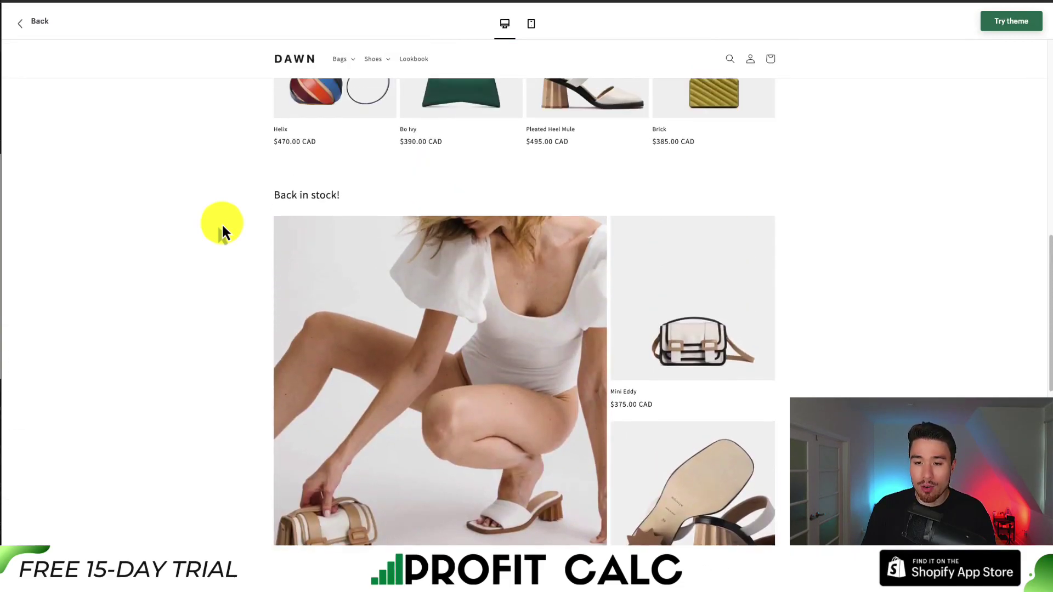
drag(1045, 246, 530, 27)
click(531, 25)
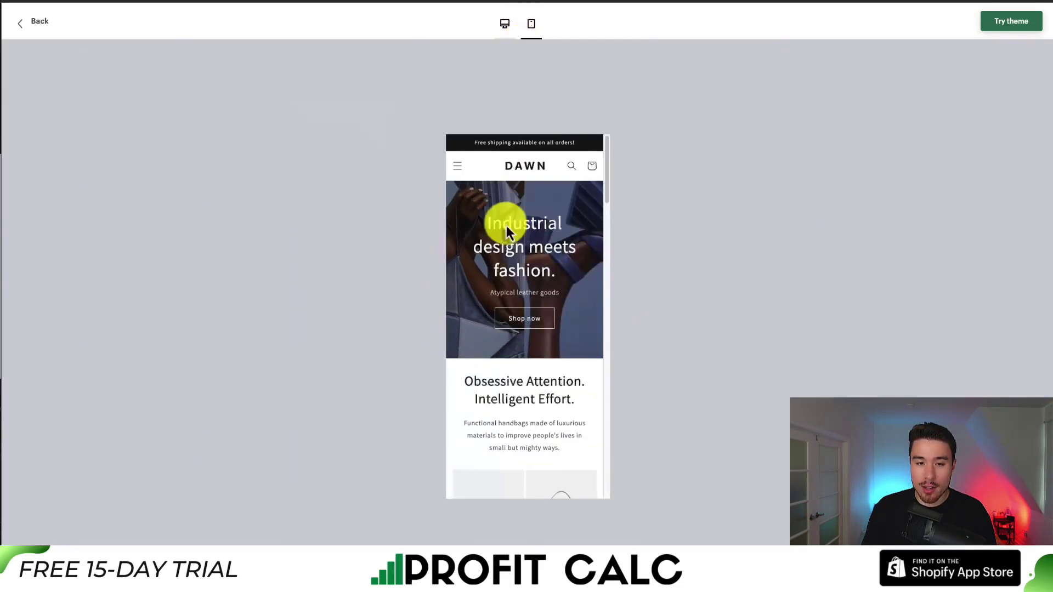
scroll(498, 263, down, 8)
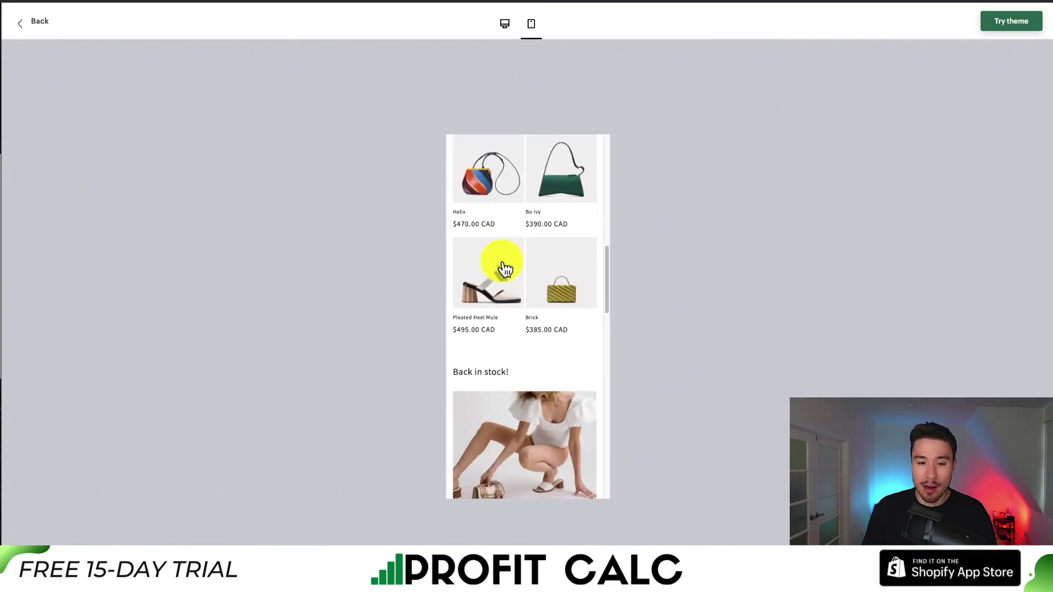
scroll(503, 269, up, 4)
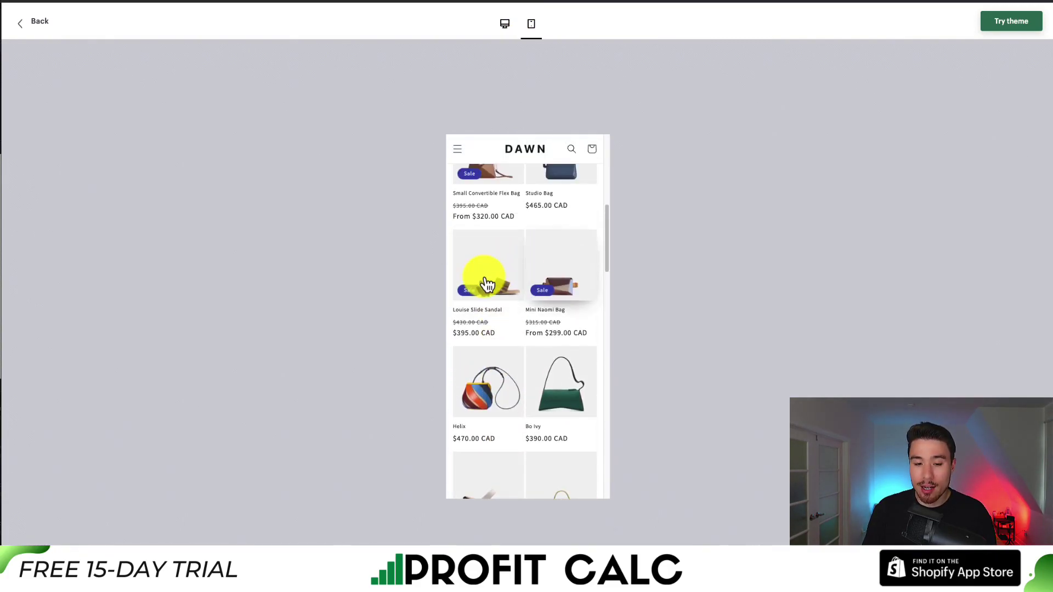
scroll(494, 274, up, 5)
click(457, 165)
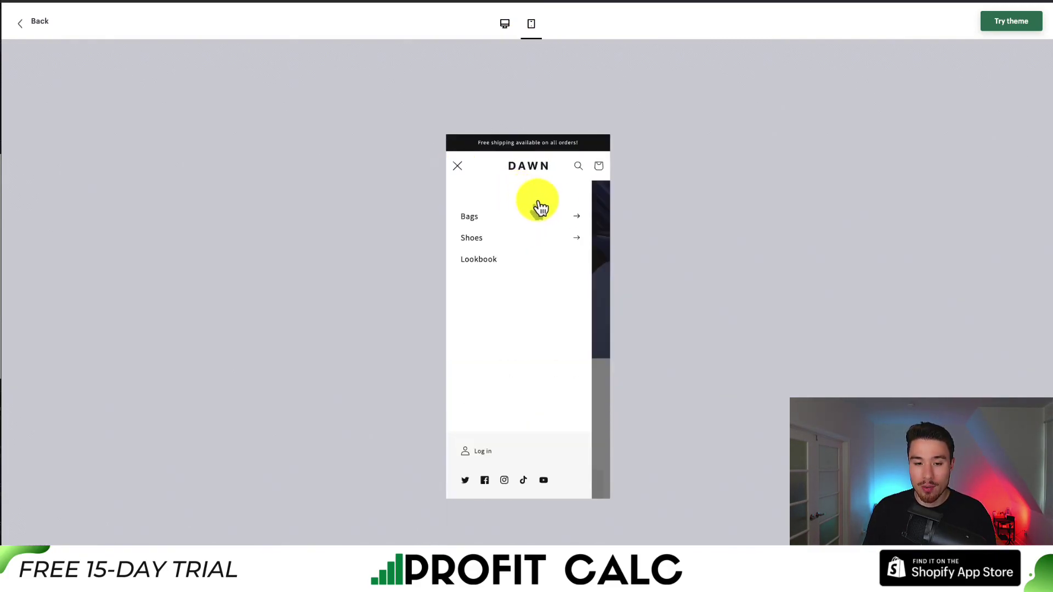
click(570, 219)
click(504, 24)
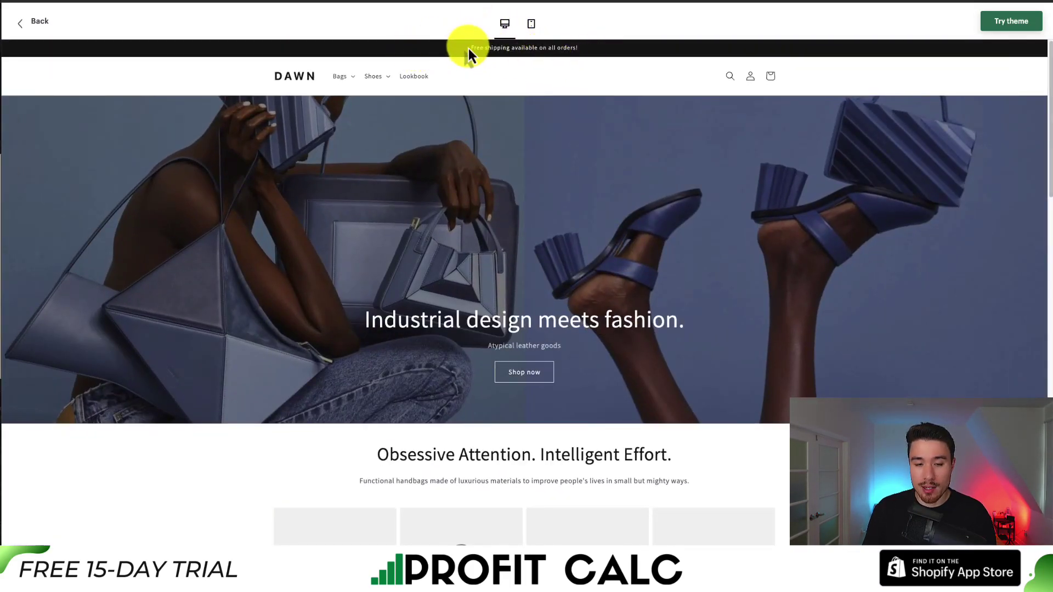
- Highlight the free shipping announcement and open the Studio Bag product page
drag(468, 48, 575, 47)
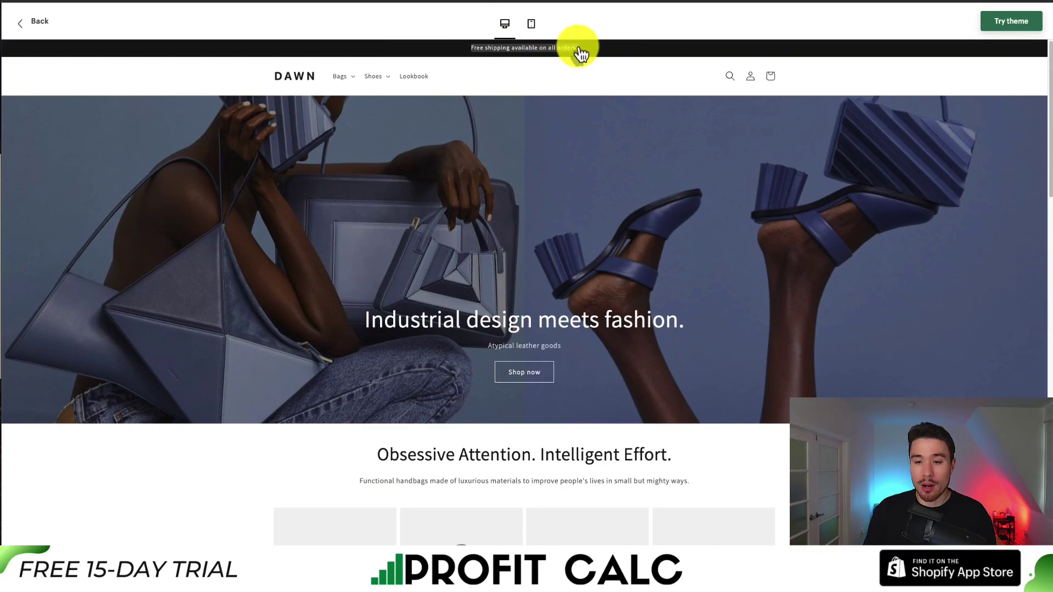
scroll(521, 110, down, 8)
click(463, 132)
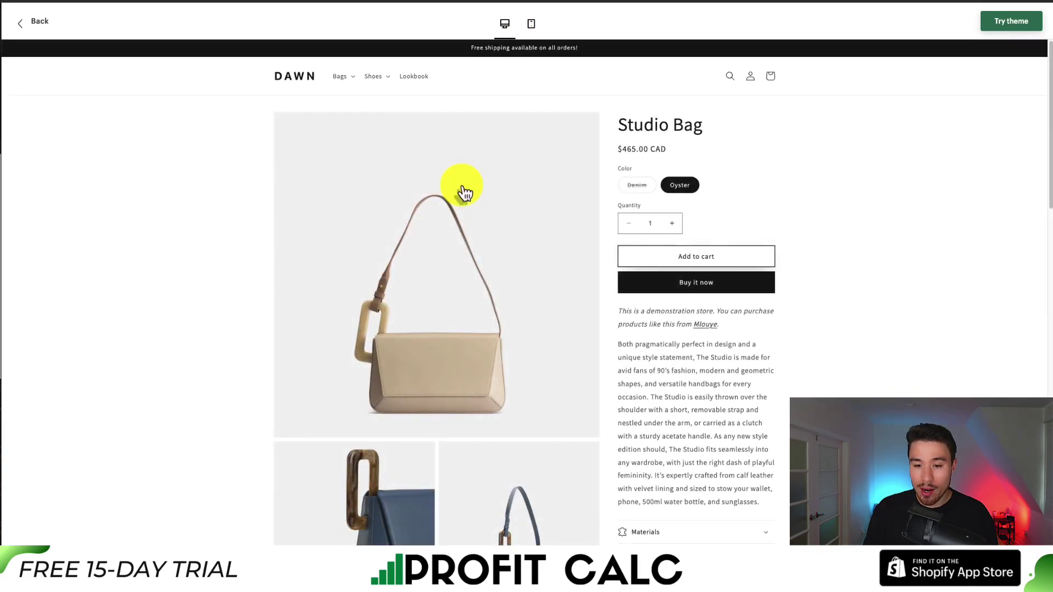
scroll(462, 188, down, 1)
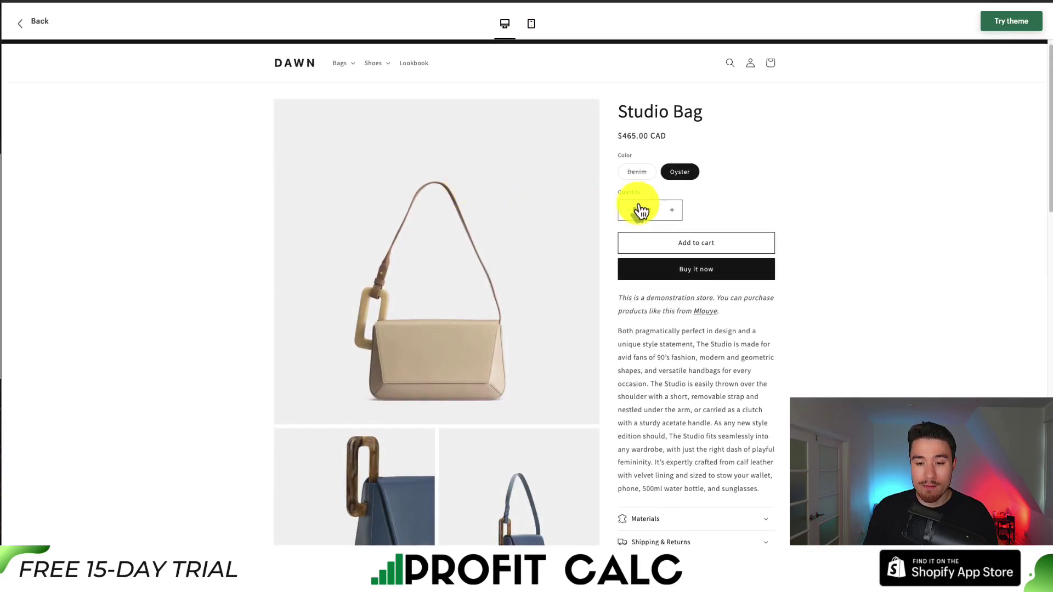
scroll(627, 215, down, 1)
scroll(626, 213, down, 6)
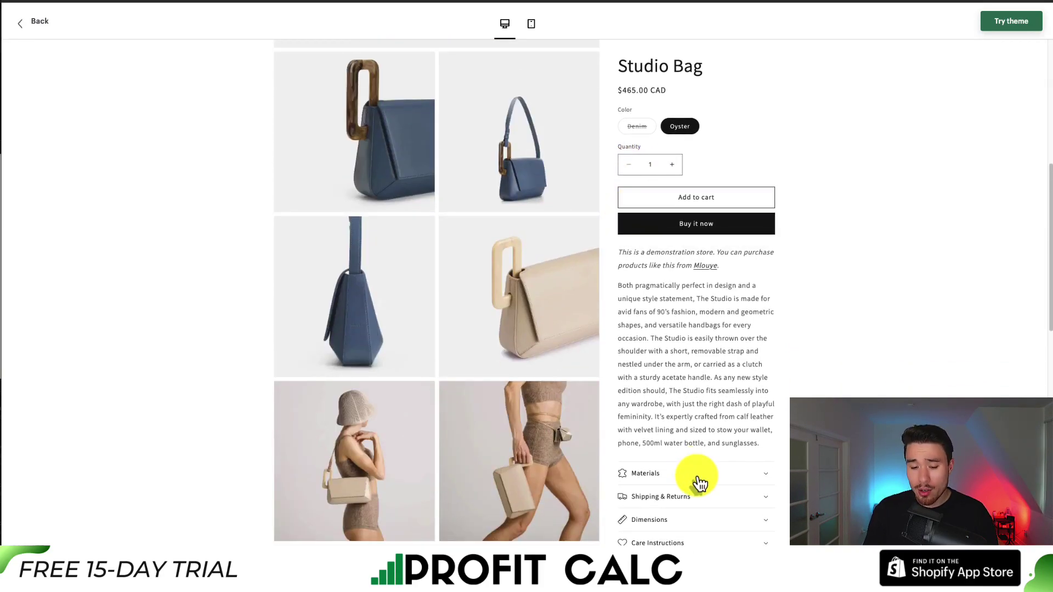
- Expand the Materials, Dimensions, Shipping & Returns and Care Instructions details
click(696, 473)
scroll(685, 444, down, 6)
click(667, 341)
click(668, 302)
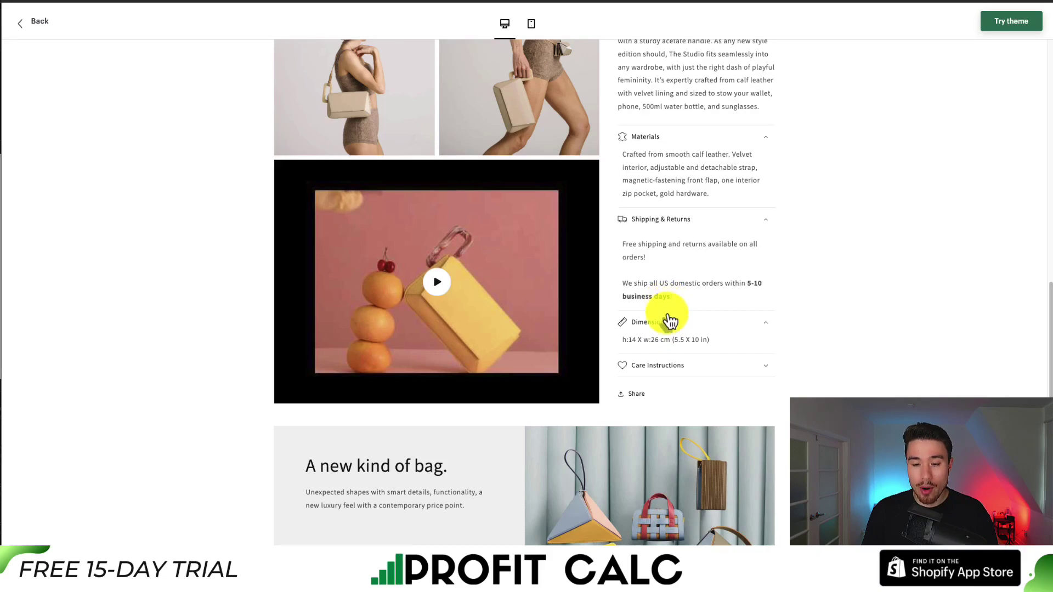
click(668, 365)
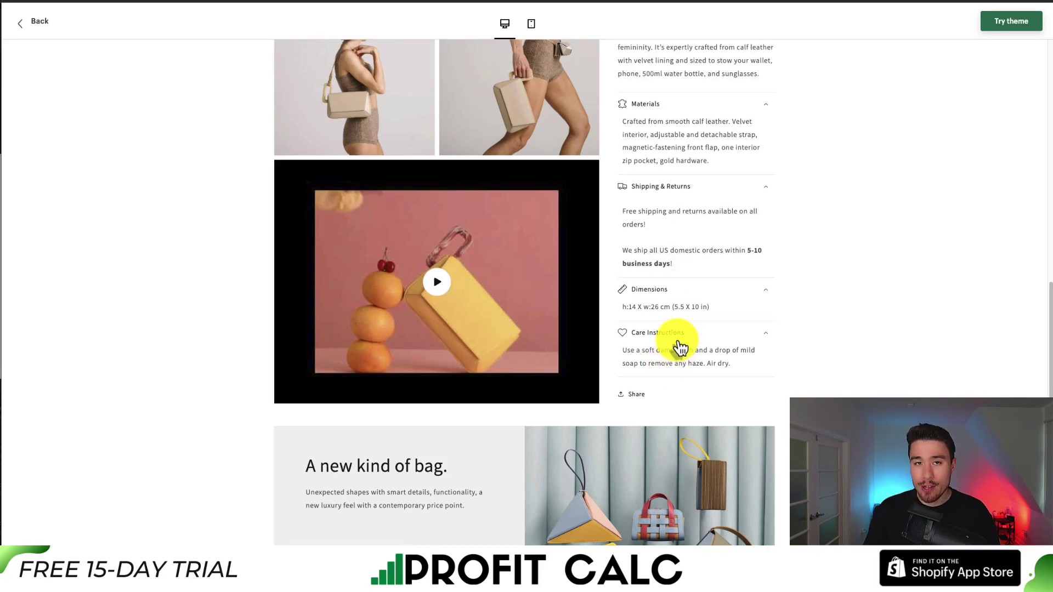
- Scroll down to 'You may also like' and back up to the product title
scroll(677, 343, down, 8)
scroll(677, 340, up, 1)
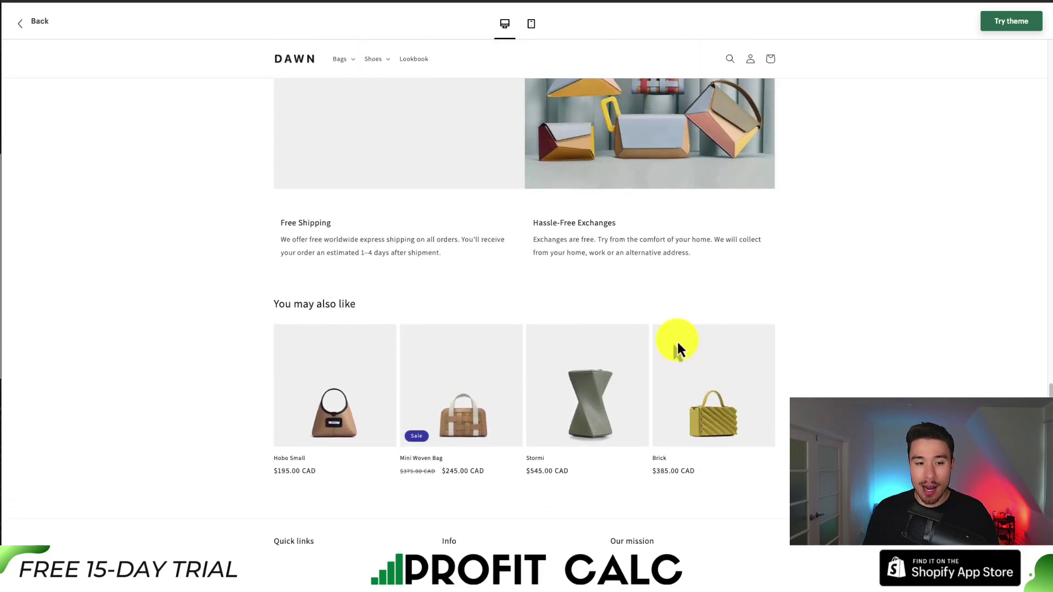
scroll(470, 247, up, 15)
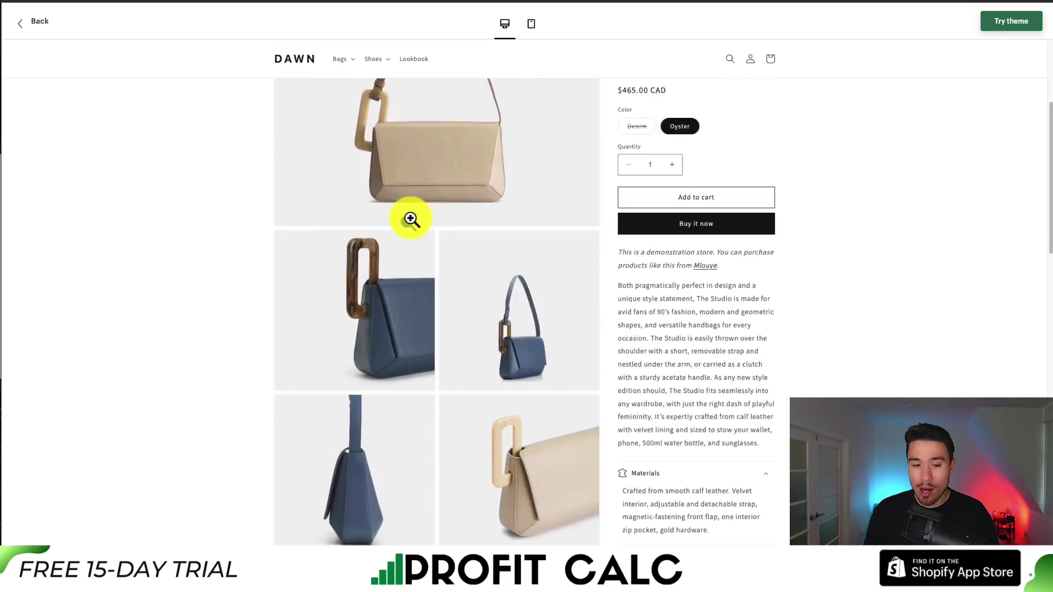
scroll(411, 219, up, 3)
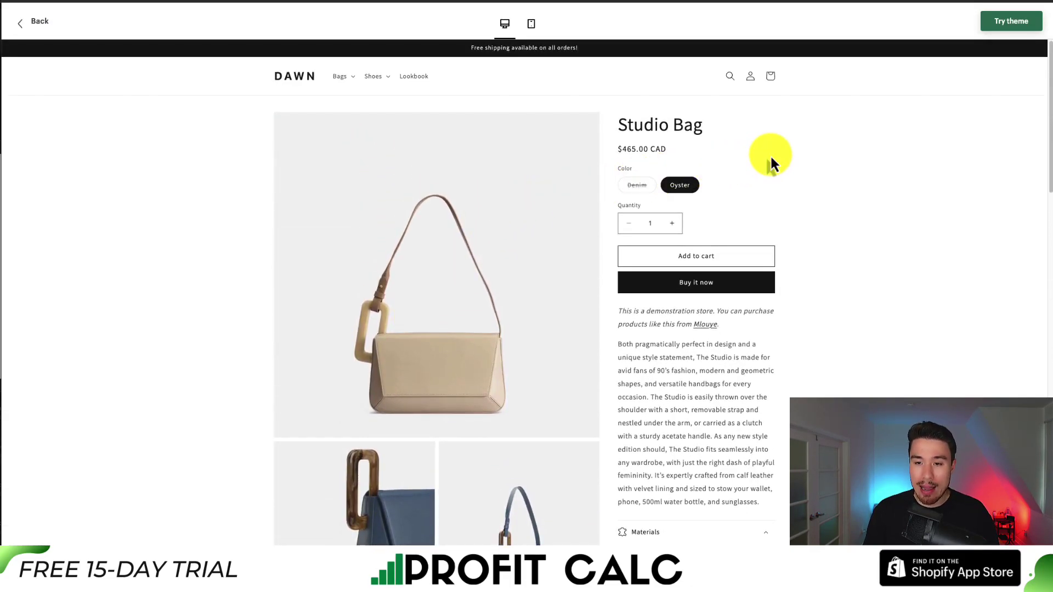
- Add the Studio Bag to the cart and review the cart page
click(719, 266)
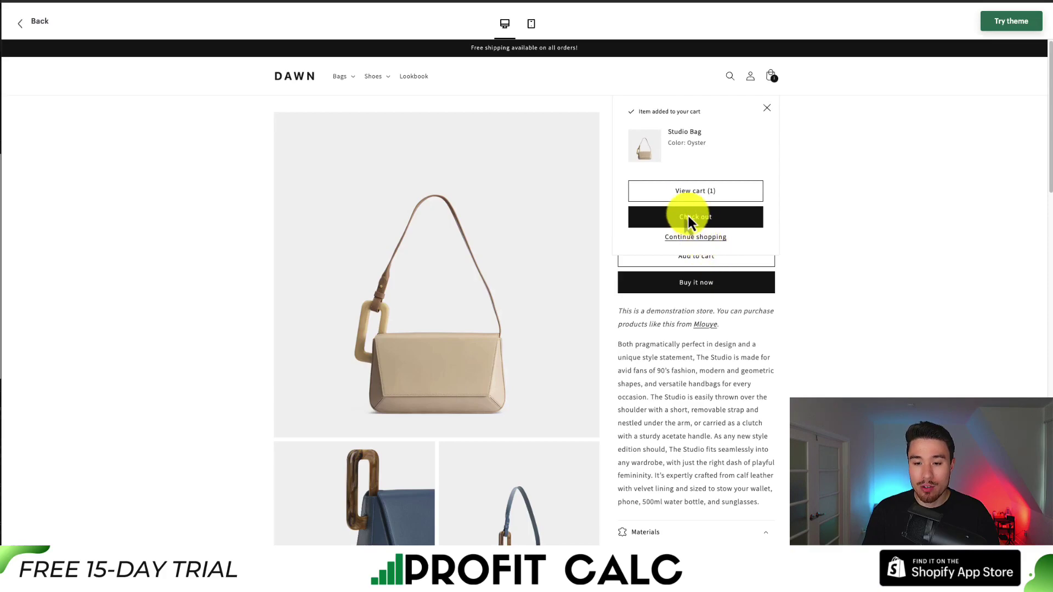
click(679, 193)
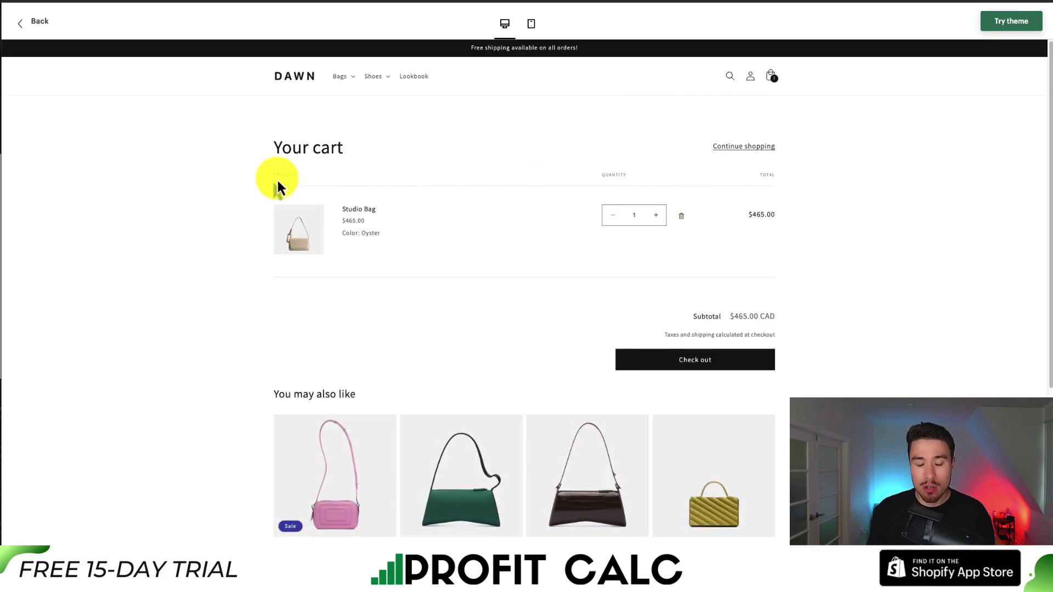
scroll(263, 203, down, 5)
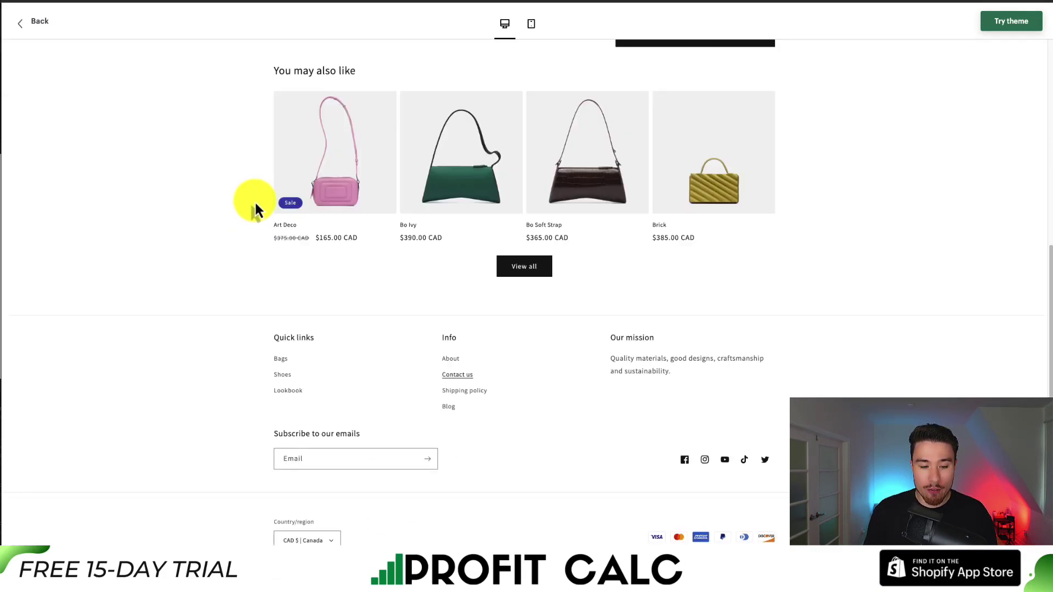
scroll(274, 164, up, 1)
scroll(299, 99, up, 5)
scroll(302, 85, down, 6)
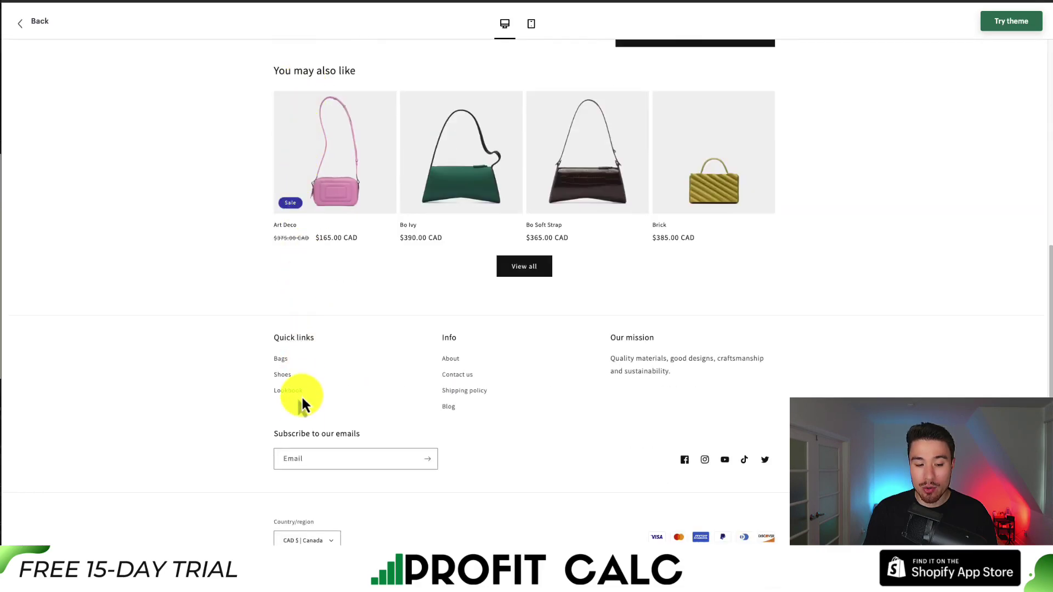
- Point out the email signup, return to the DAWN home page and show the Shoes submenu
drag(301, 434, 371, 447)
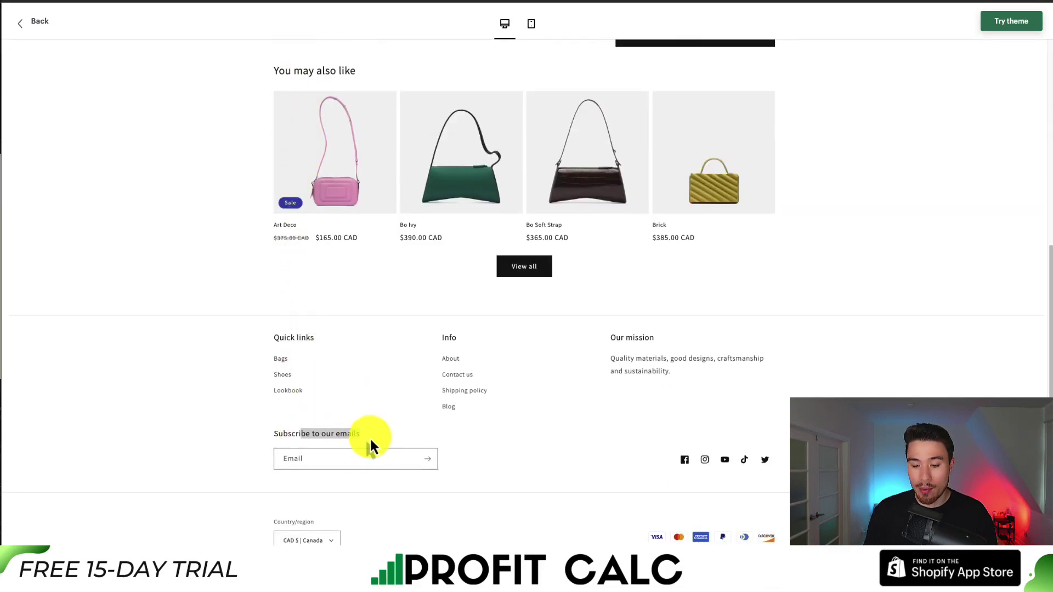
click(657, 466)
click(291, 78)
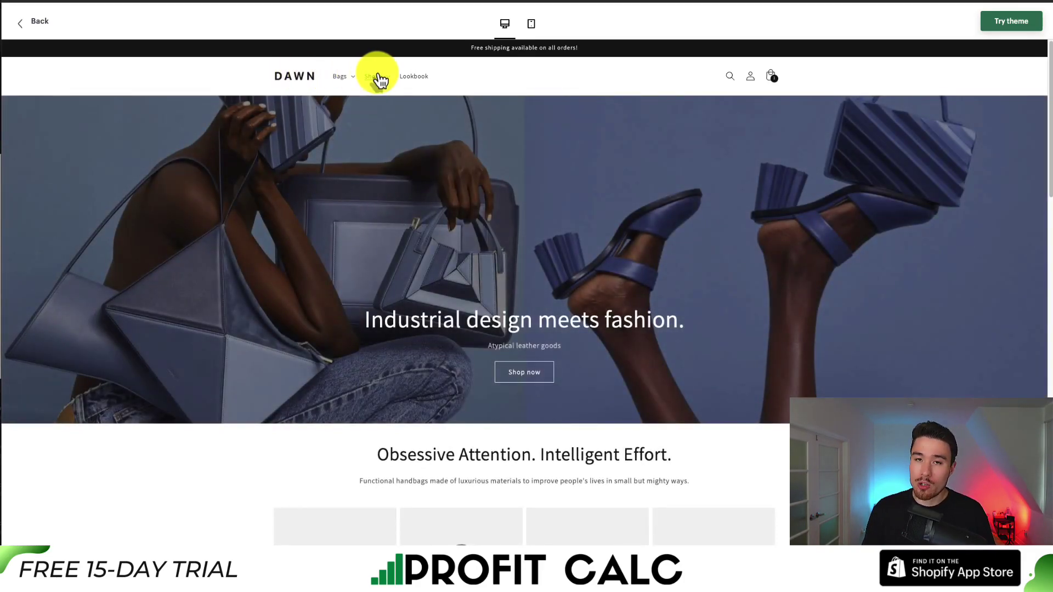
click(380, 80)
- Close the Shoes submenu and go to Online Store > Themes in the admin
click(618, 84)
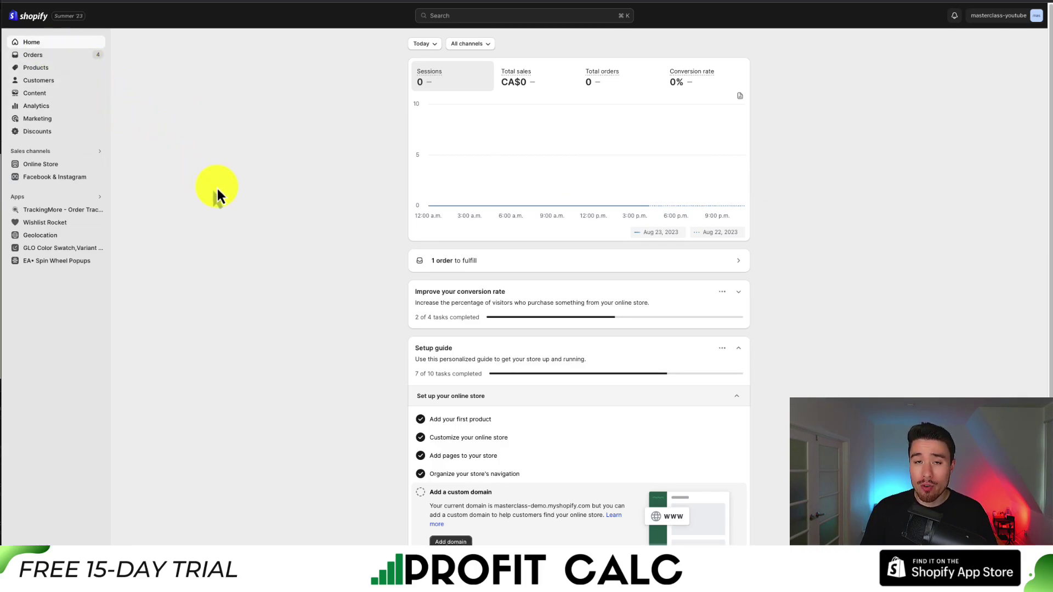
click(39, 166)
scroll(274, 223, down, 5)
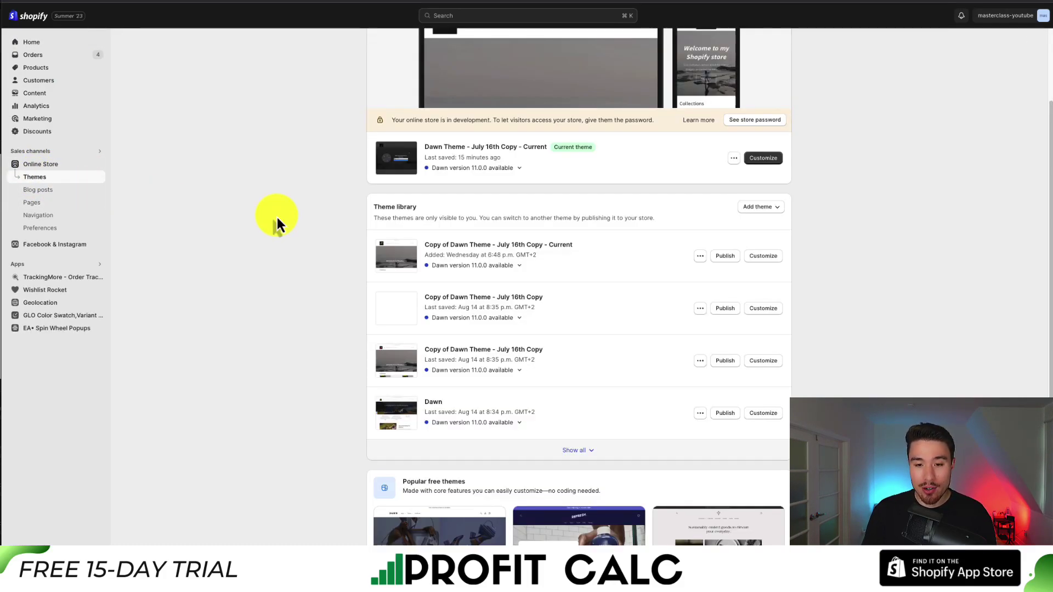
drag(389, 209, 429, 212)
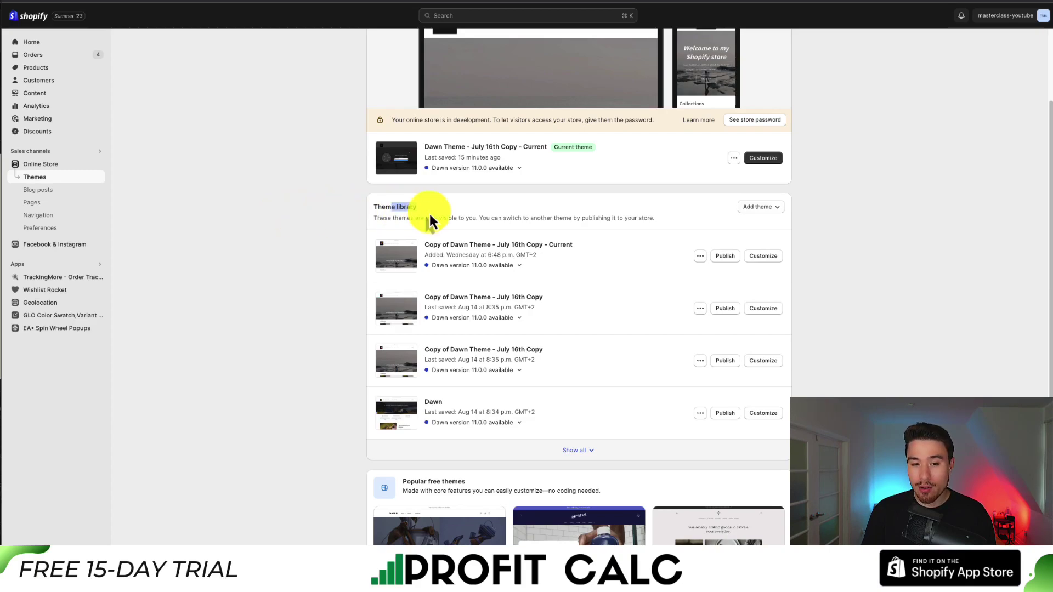
- Visit the Theme Store, filter all themes to Free, and open Dawn's details
click(766, 208)
click(762, 226)
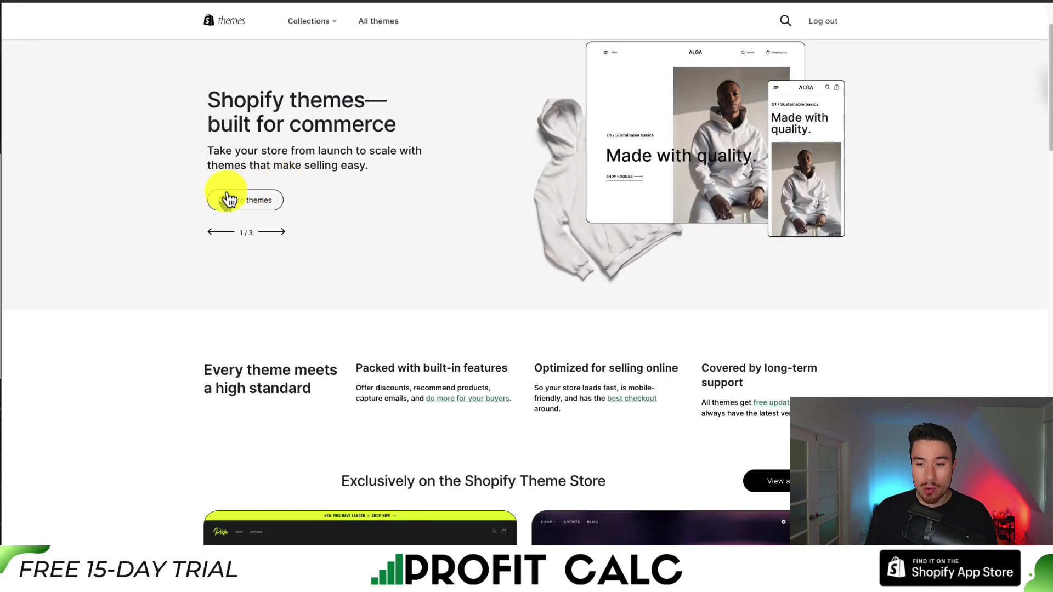
click(230, 199)
click(61, 180)
scroll(807, 326, down, 4)
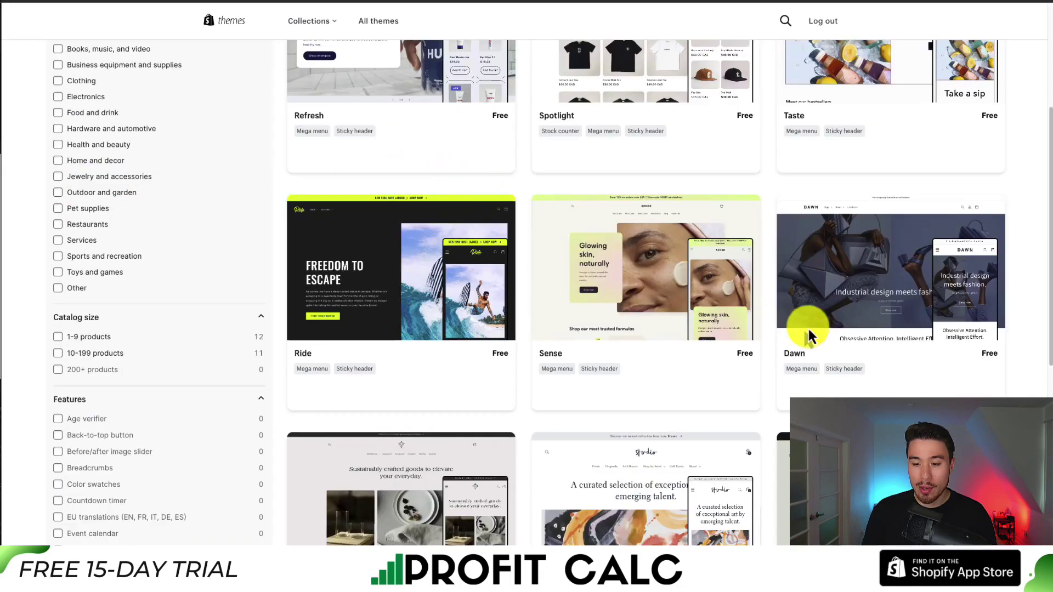
click(794, 357)
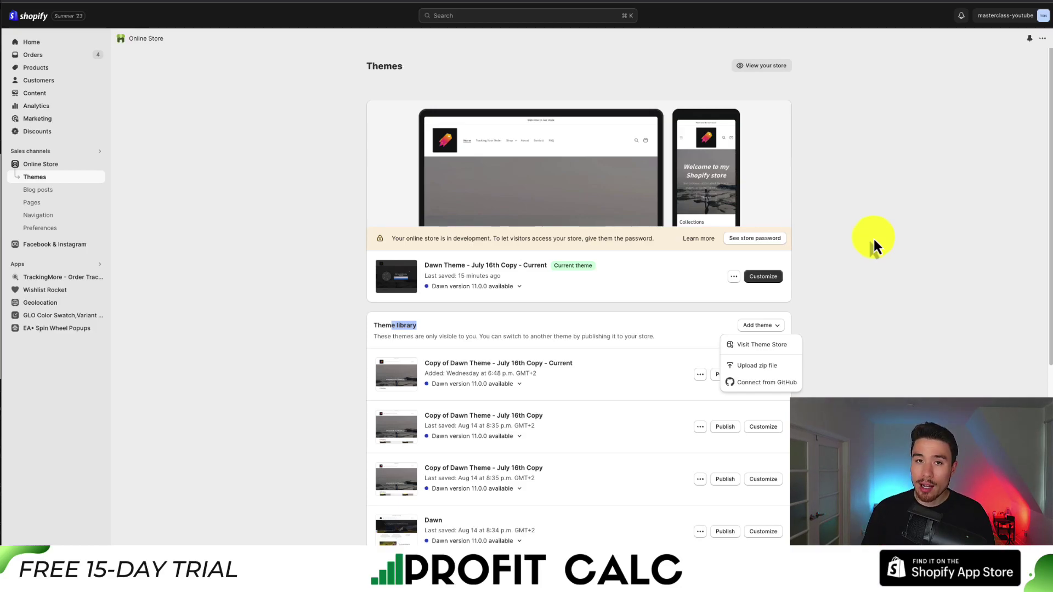
- Close the Add theme options and customize the current Dawn theme
click(873, 237)
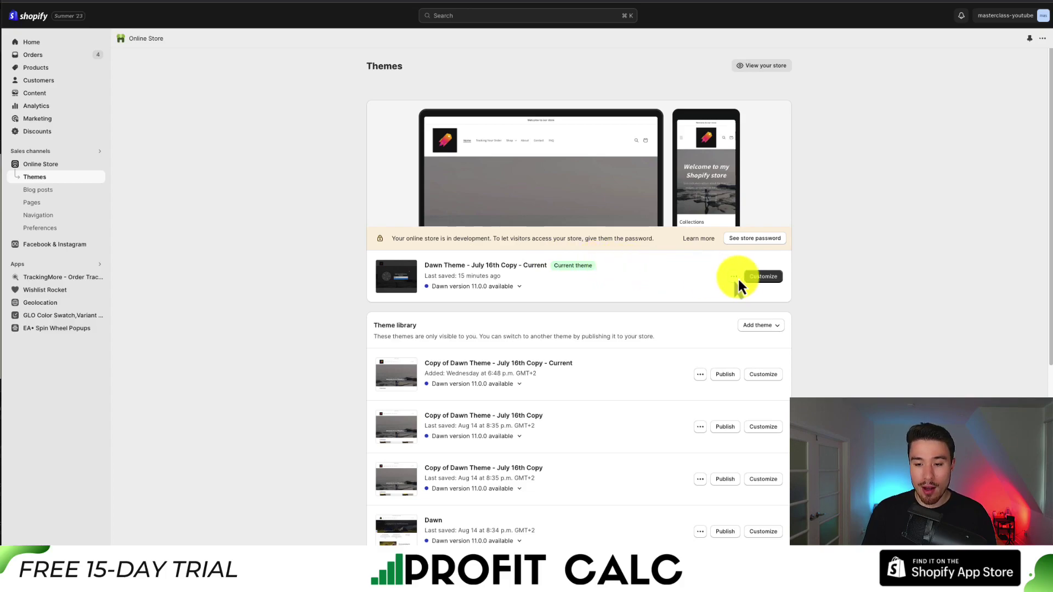
click(759, 280)
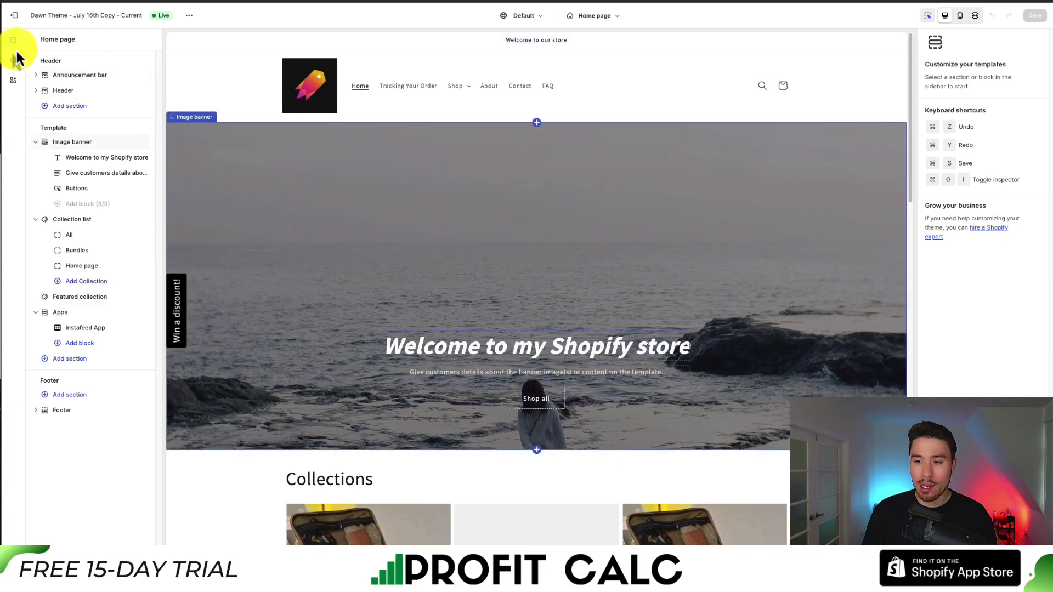
- Inspect the Header and Featured collection sections and the page list, then open Add section under Apps
click(520, 91)
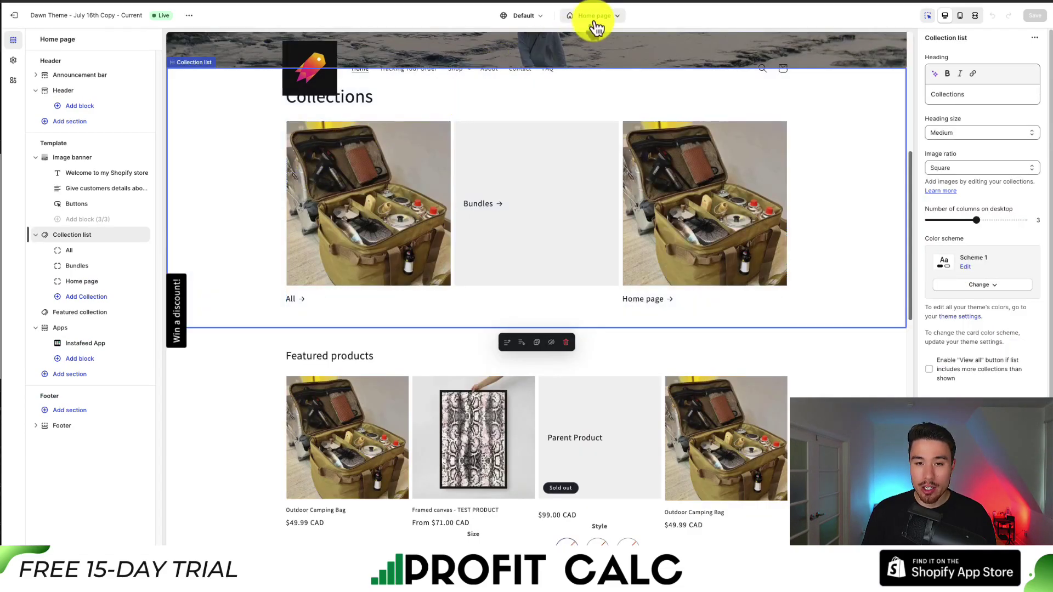
click(593, 15)
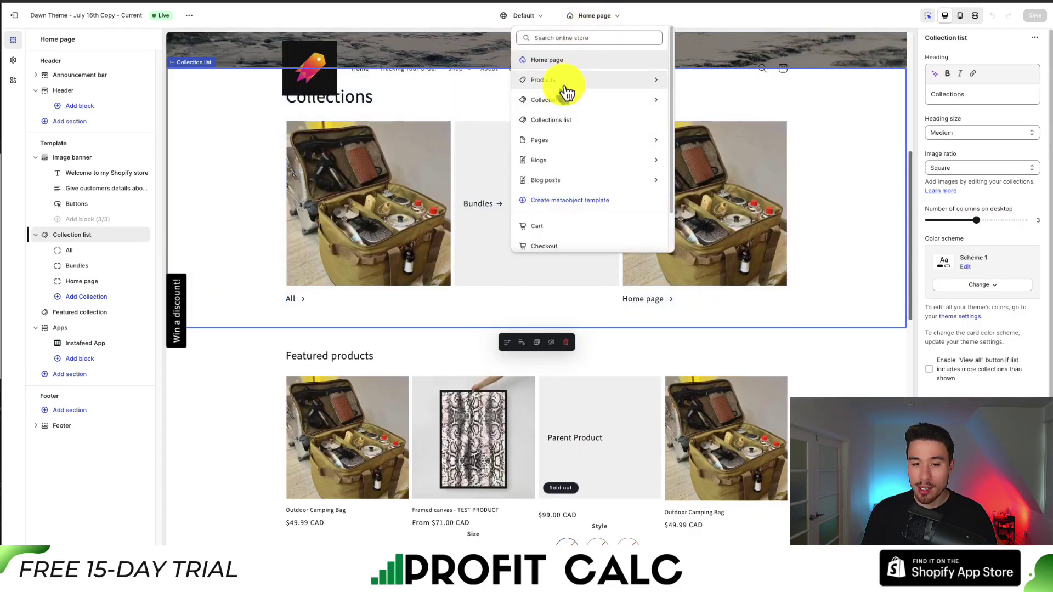
scroll(843, 393, down, 1)
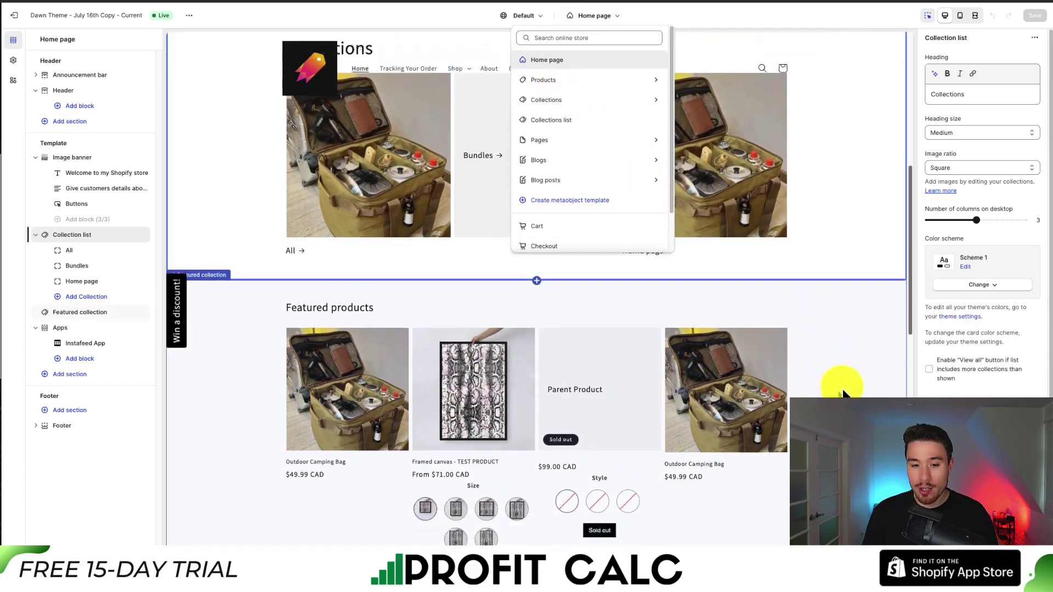
click(840, 385)
scroll(548, 274, down, 7)
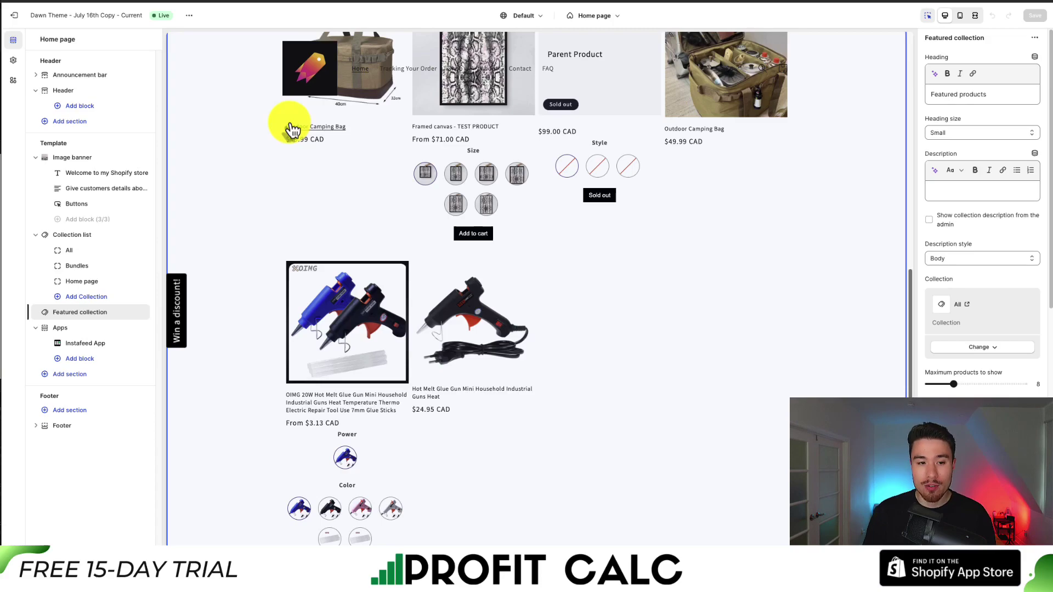
scroll(241, 159, up, 2)
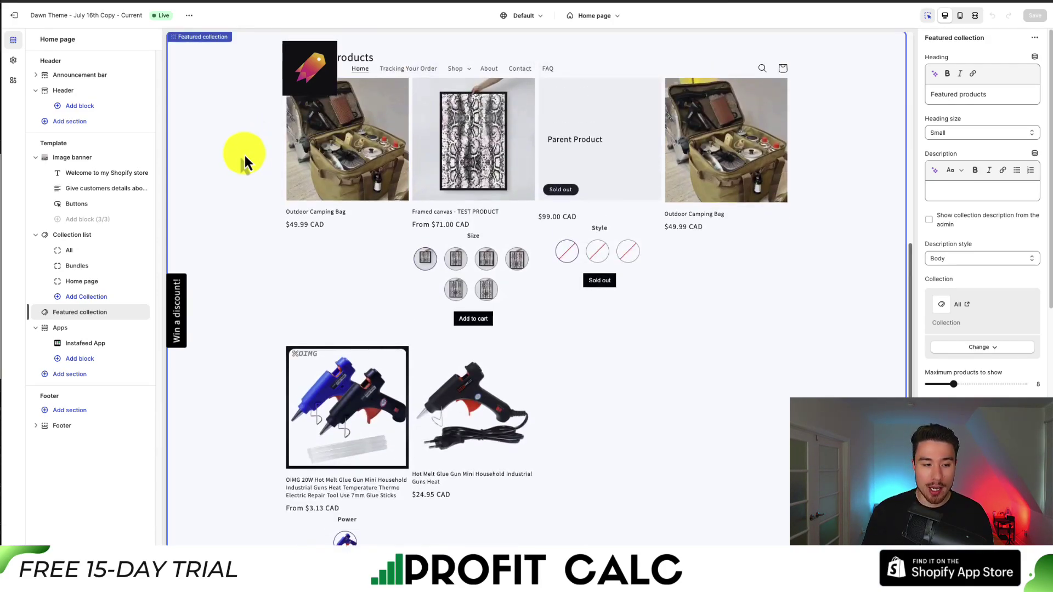
scroll(243, 161, up, 15)
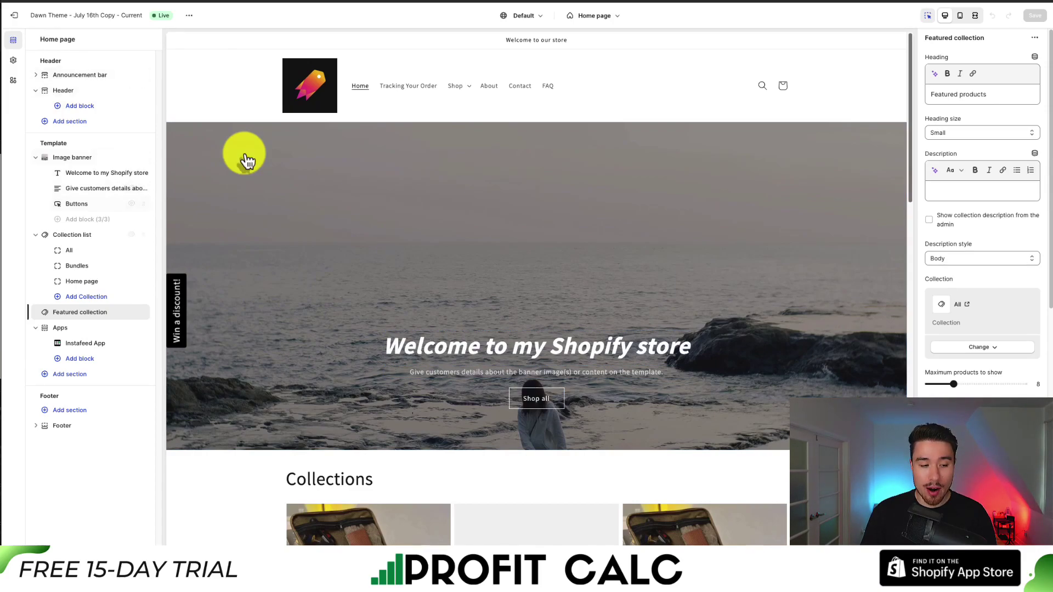
click(48, 375)
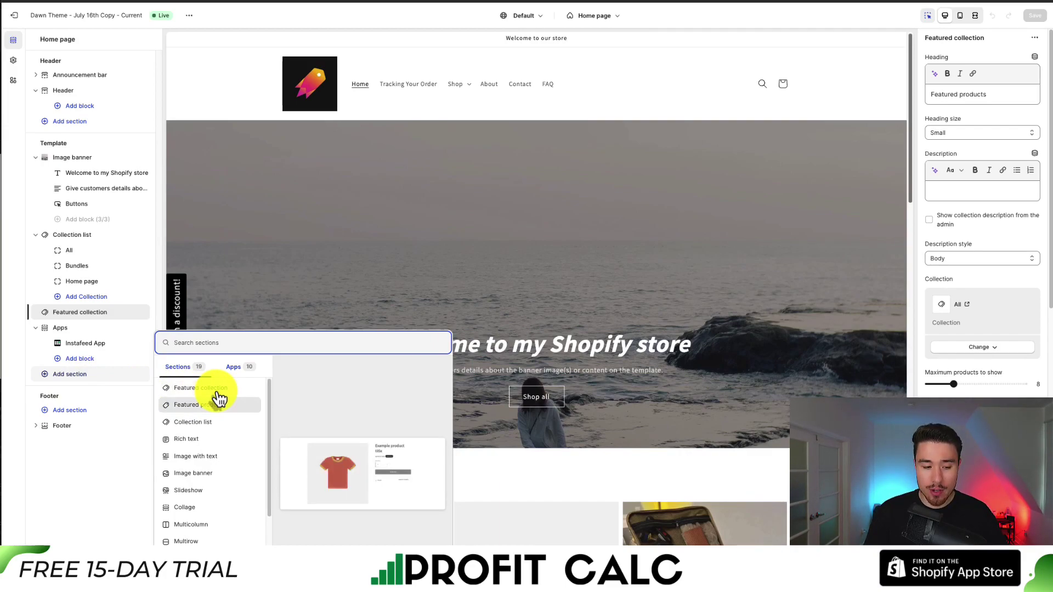
- Add a Featured collection section below the Apps section and select it
key(Down)
key(Down)
key(Down)
key(Down)
key(Down)
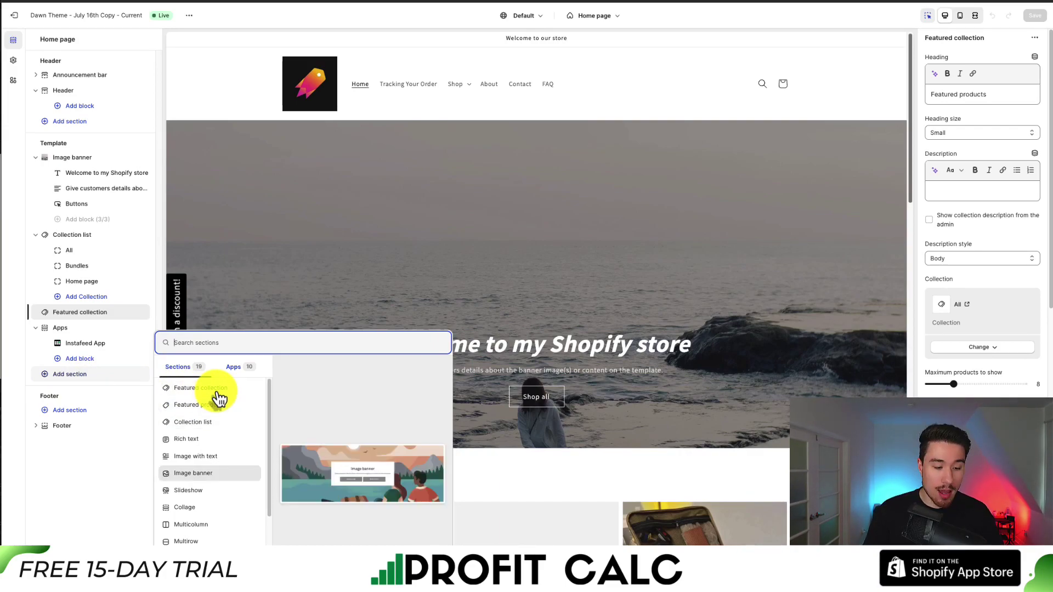
key(Down)
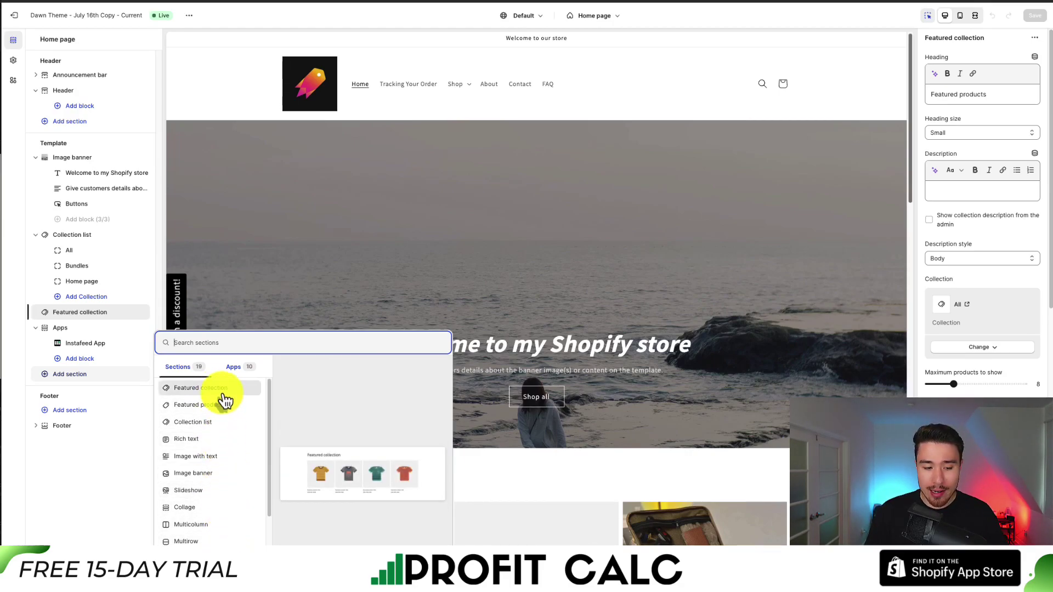
click(312, 347)
scroll(338, 347, down, 5)
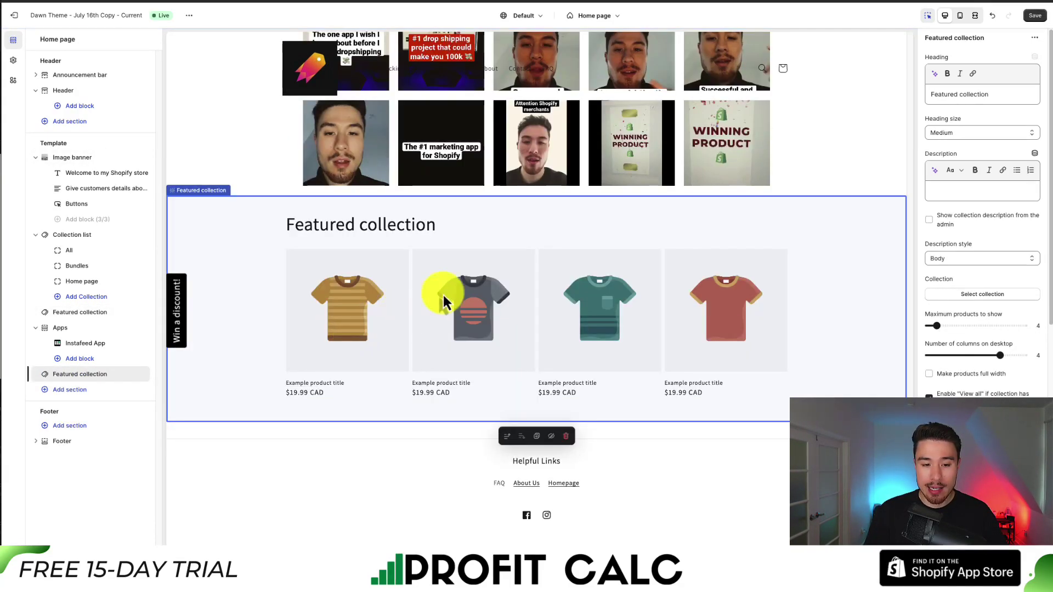
click(222, 173)
click(250, 466)
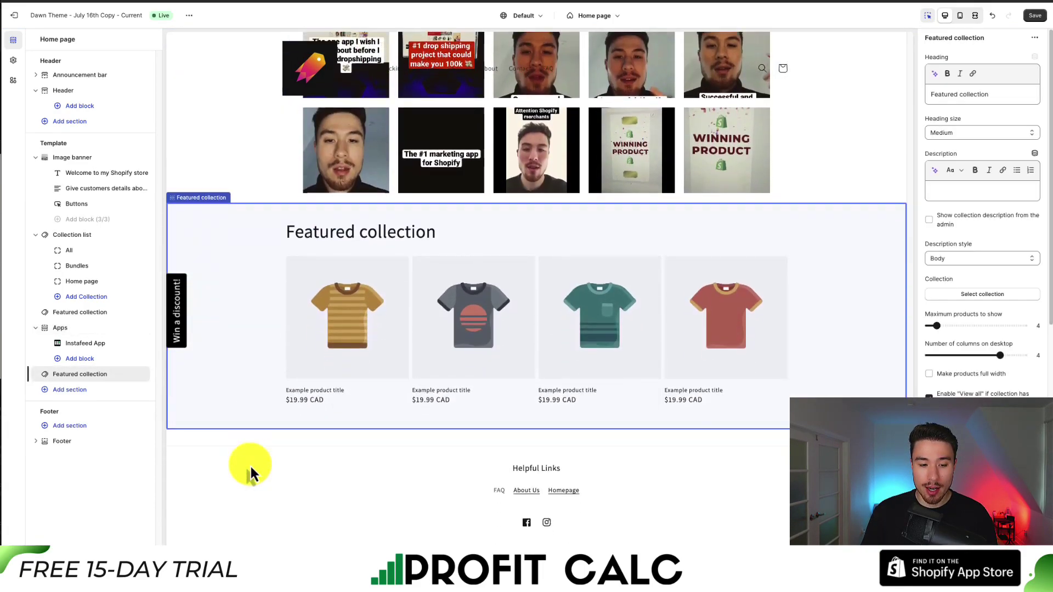
- Set the new section's collection to Camping and save the home page
click(979, 294)
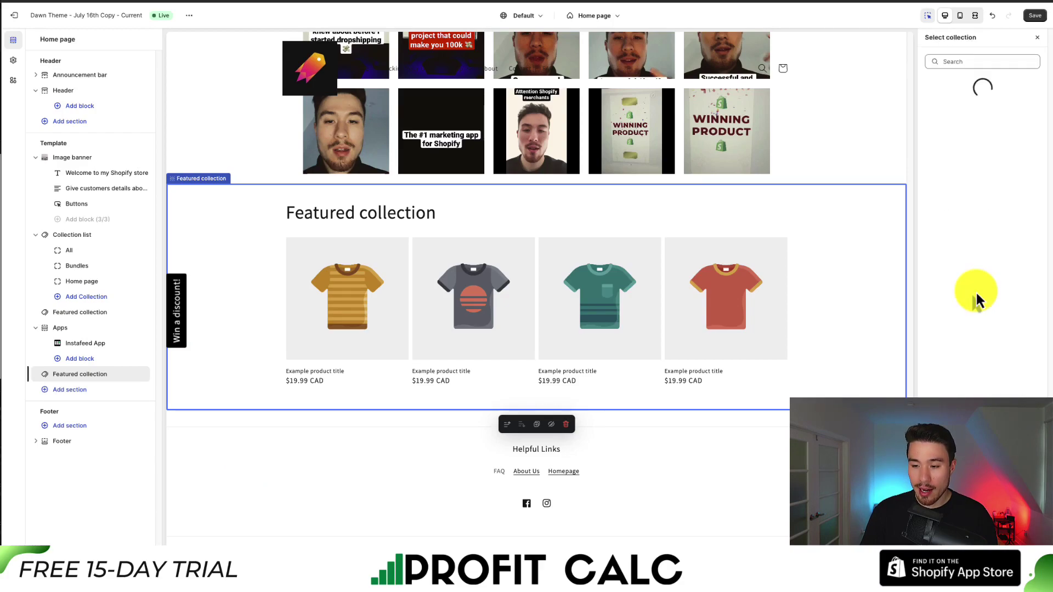
click(967, 149)
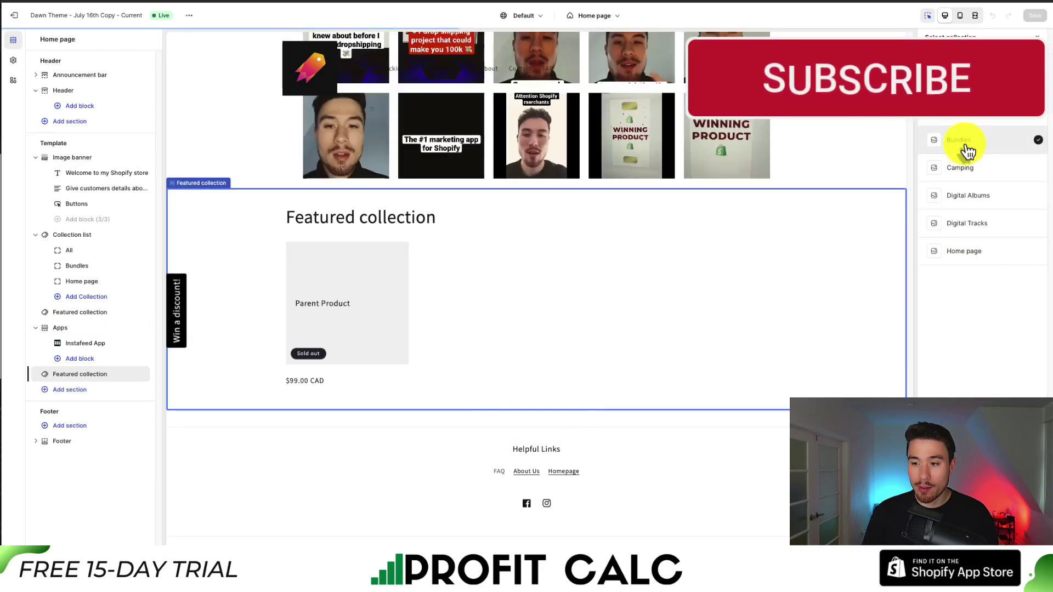
click(980, 169)
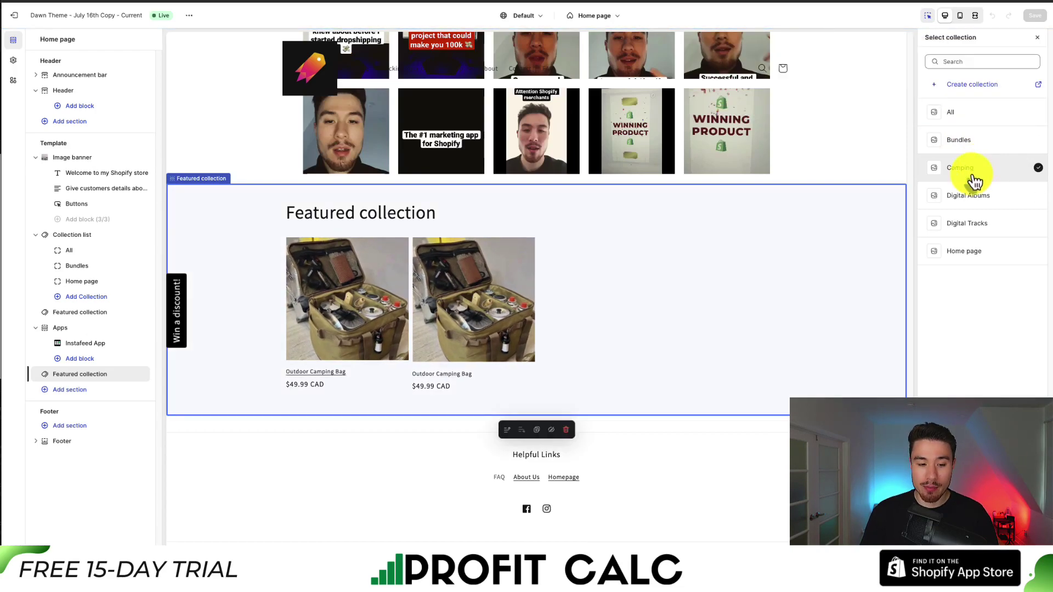
click(669, 537)
key(ctrl+z)
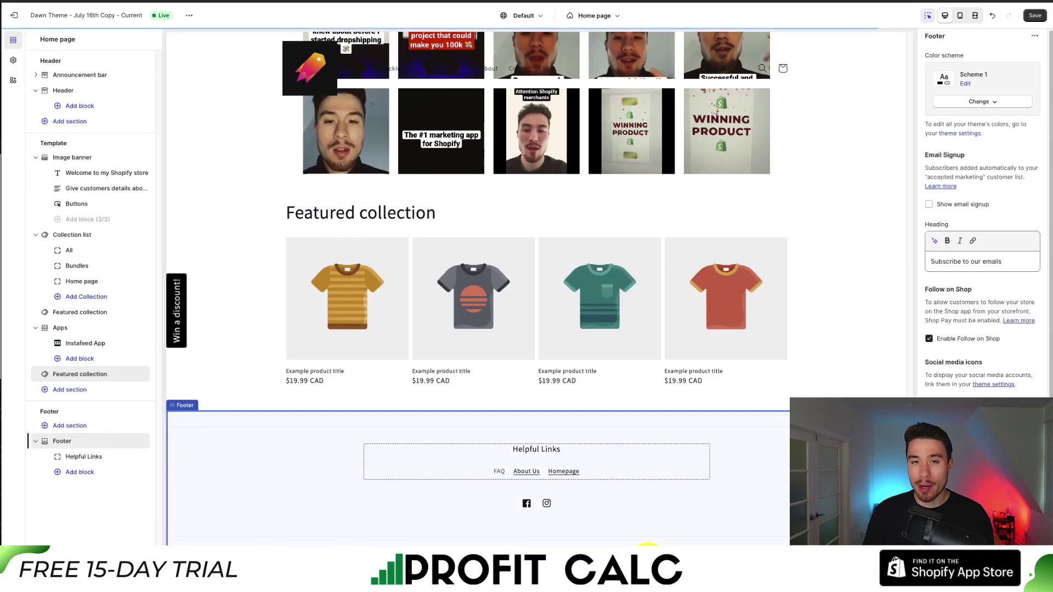
key(ctrl+shift+z)
click(1037, 38)
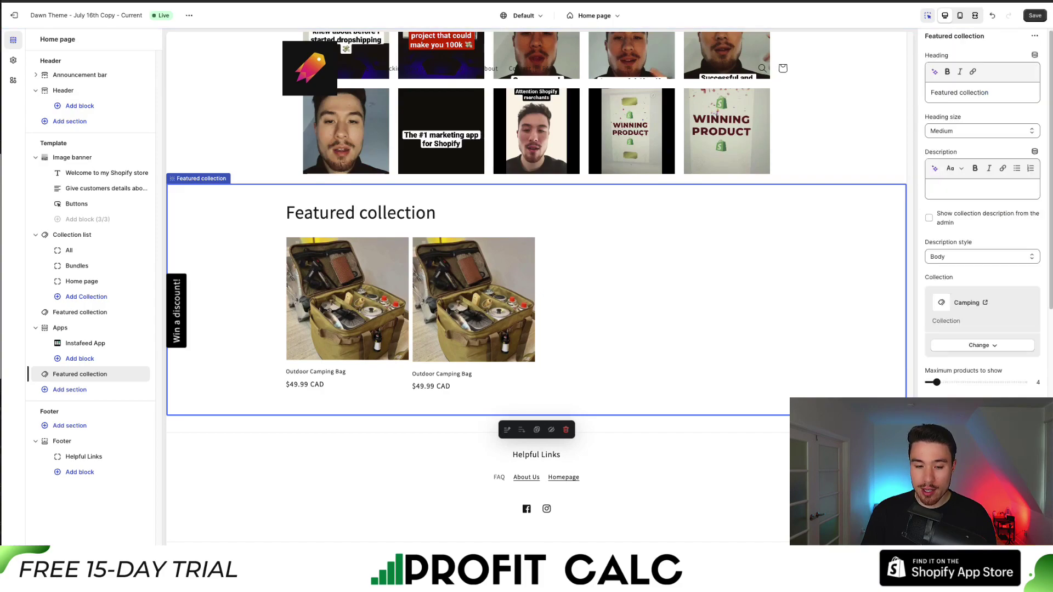
click(1036, 16)
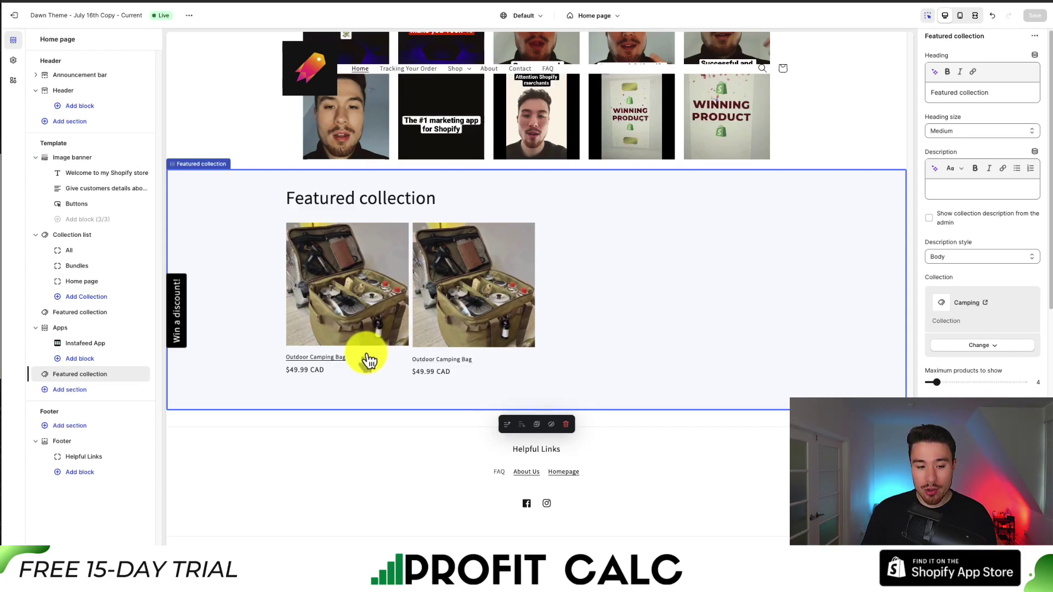
- Open the Outdoor Camping Bag product template and add a Collapsible row to Product information
click(318, 358)
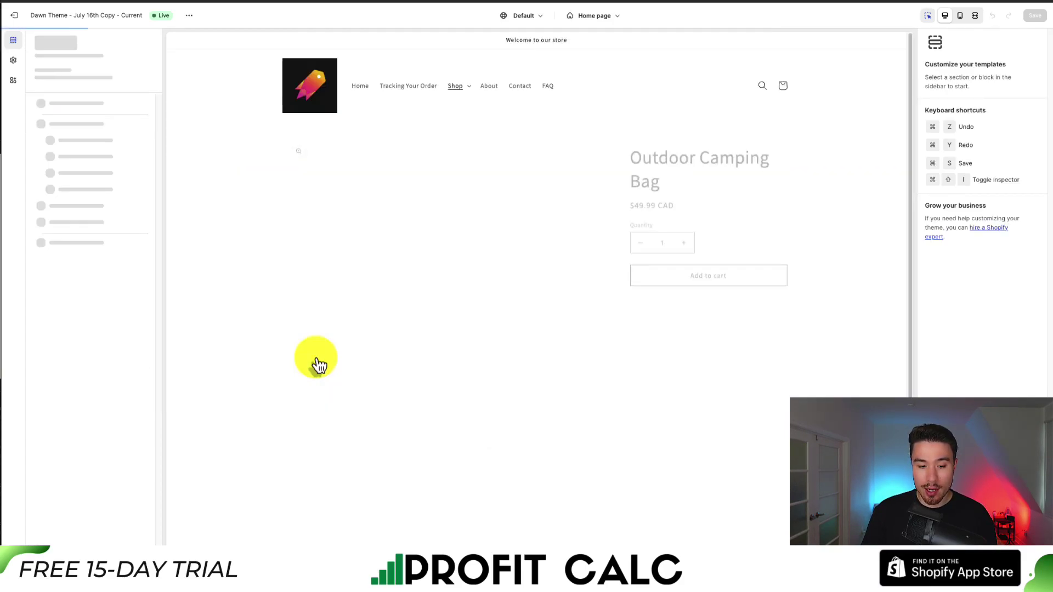
scroll(315, 364, down, 3)
click(369, 359)
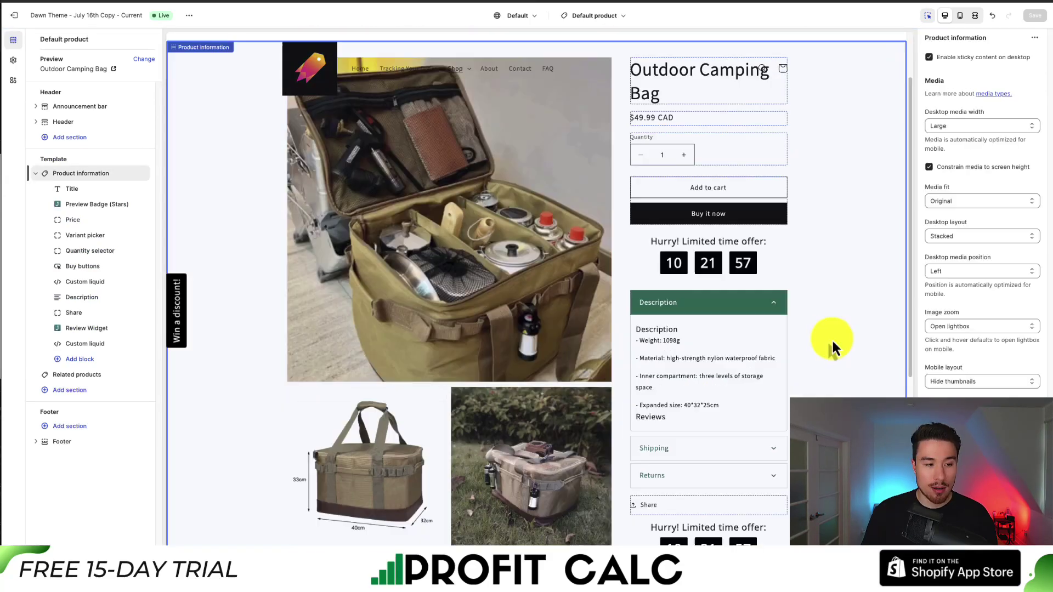
click(70, 360)
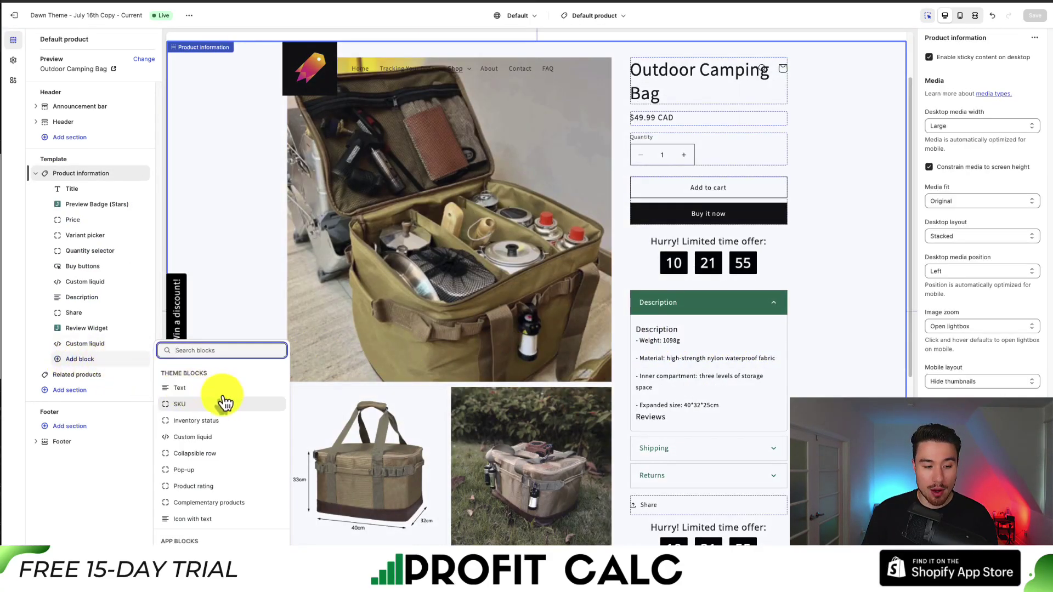
click(195, 461)
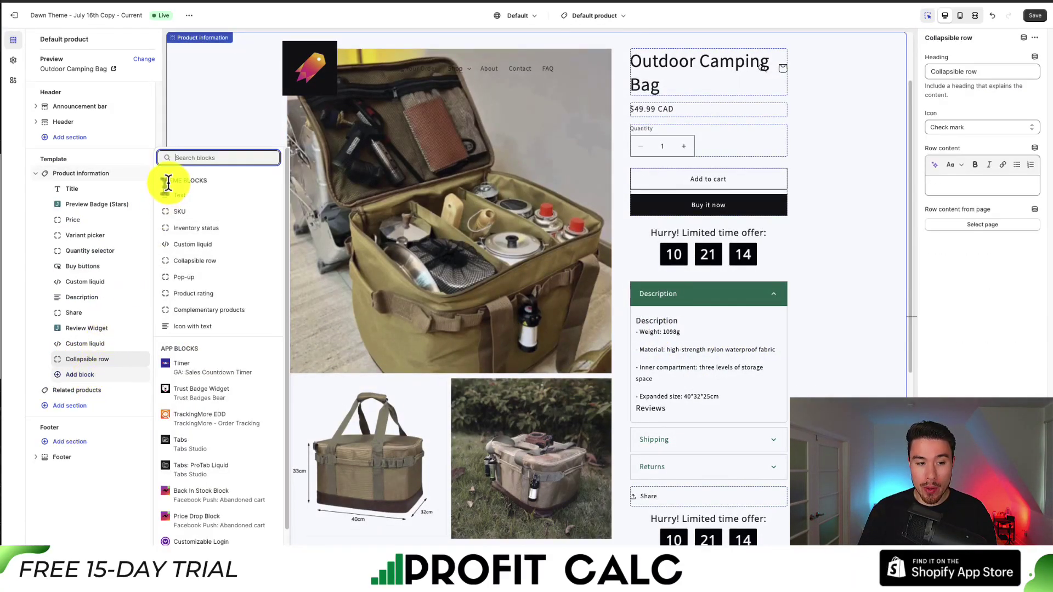
- Add a Product rating block, select the Collapsible row, and return to the home page template
drag(169, 181, 228, 282)
click(240, 304)
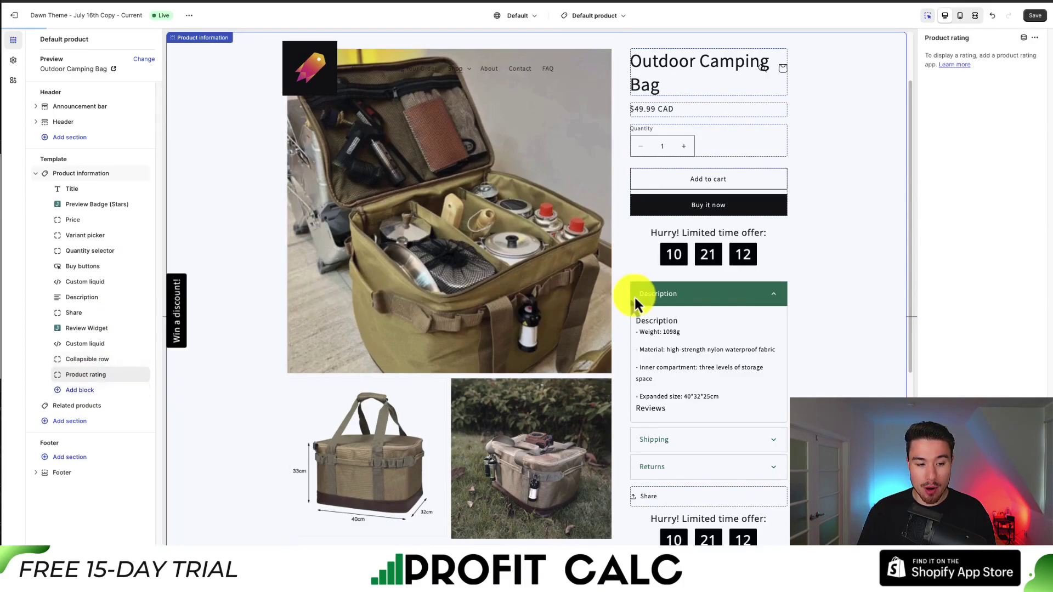
click(637, 405)
scroll(549, 373, up, 8)
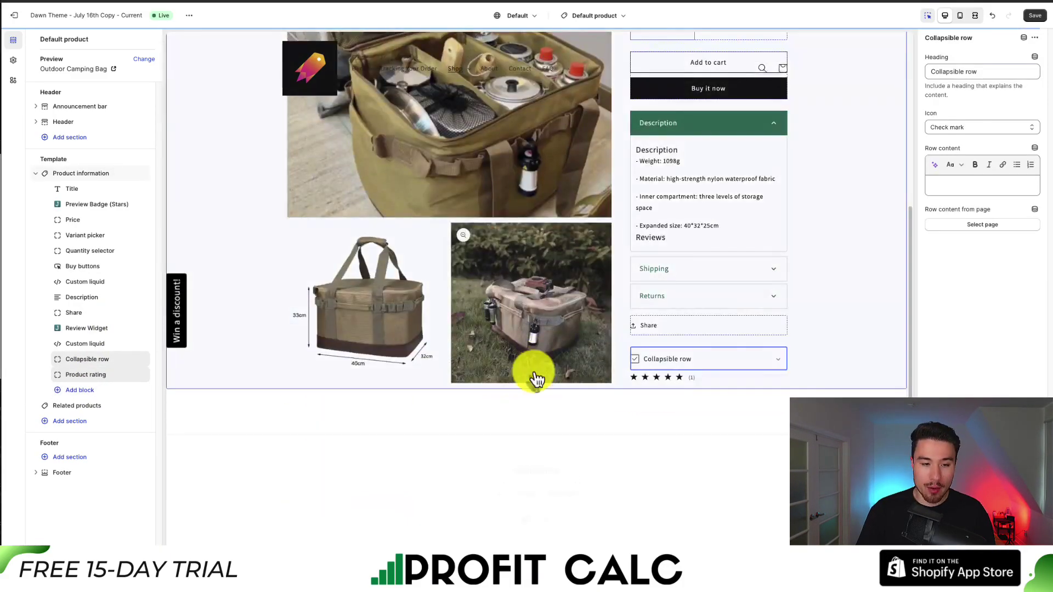
click(359, 87)
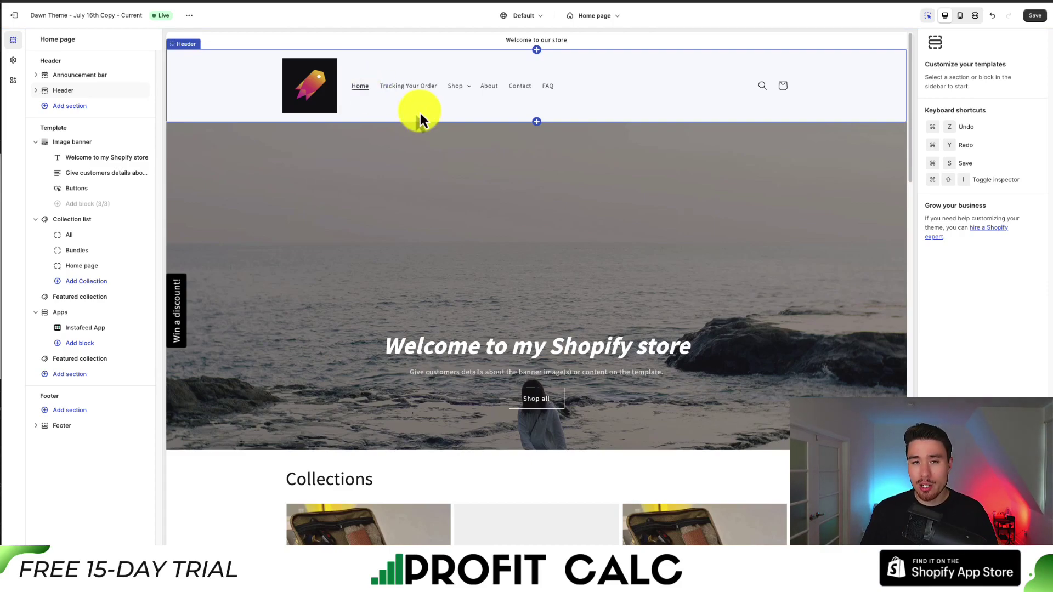
scroll(415, 132, down, 2)
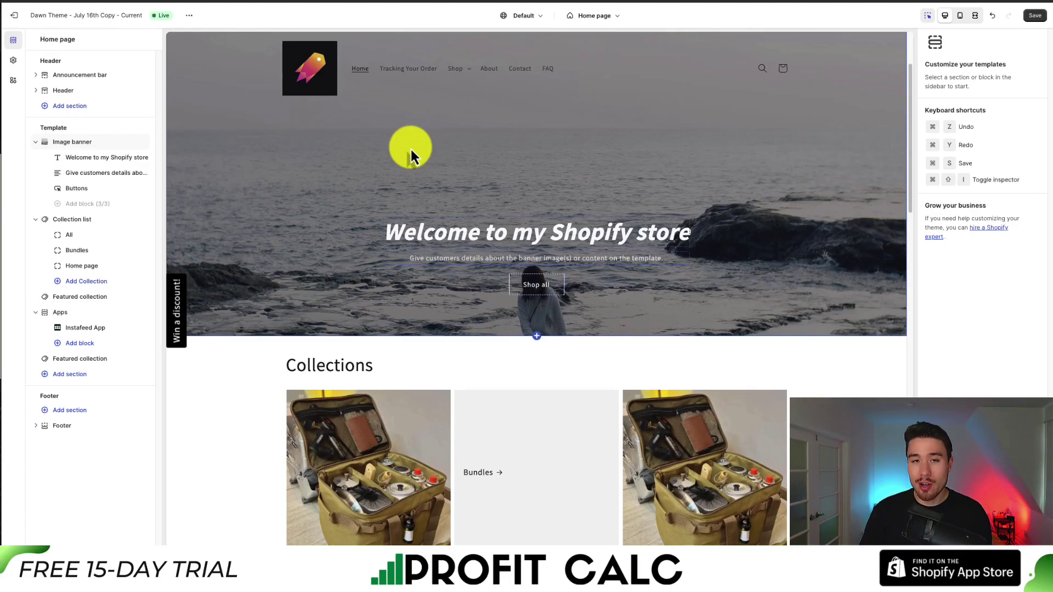
scroll(411, 156, up, 2)
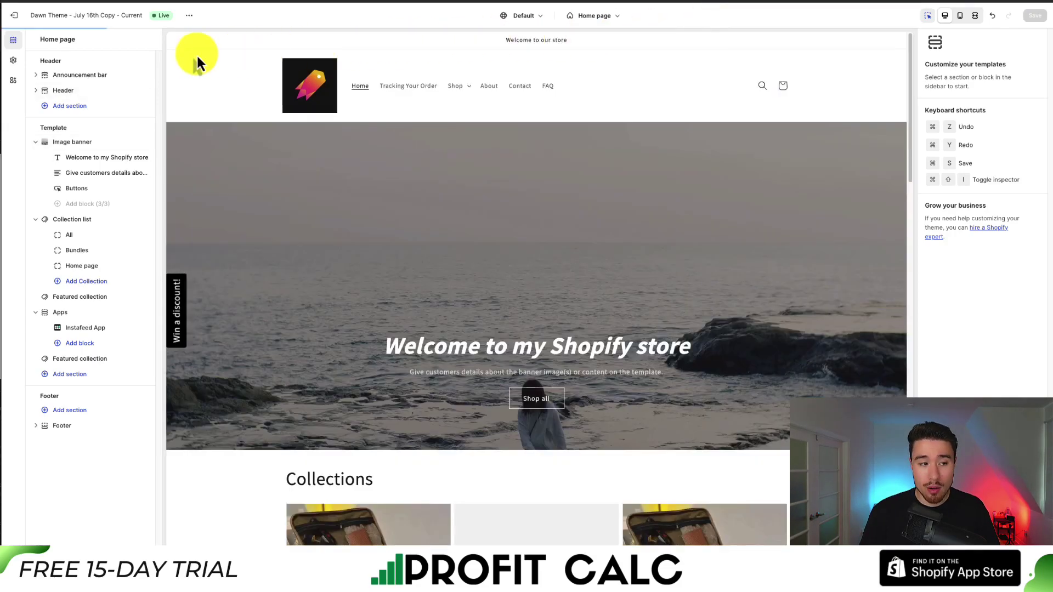
- Show Theme settings, expanding and collapsing Colors, and scroll through the setting groups
click(13, 60)
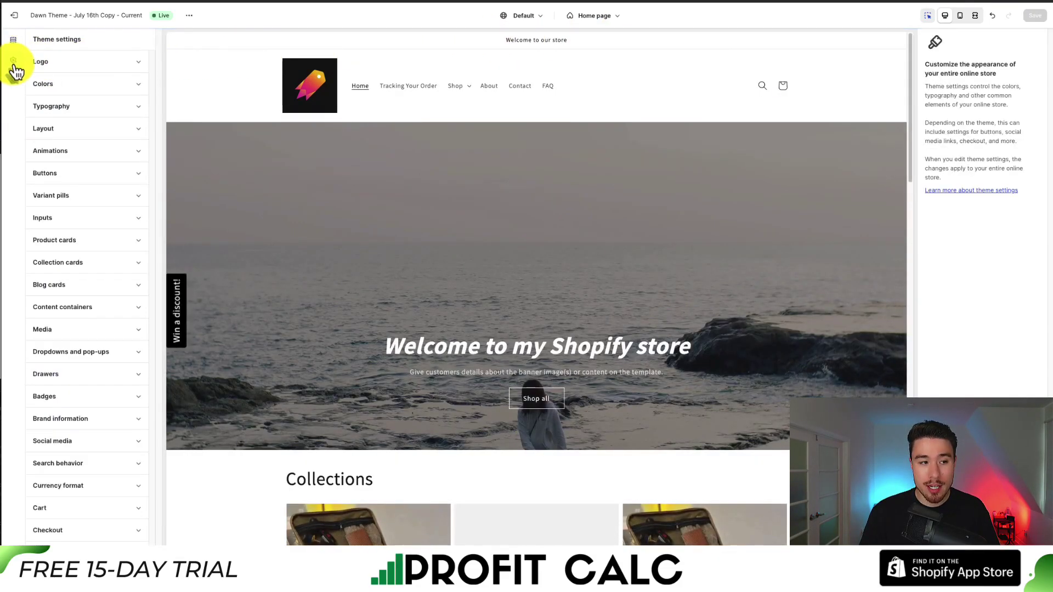
click(84, 87)
click(139, 88)
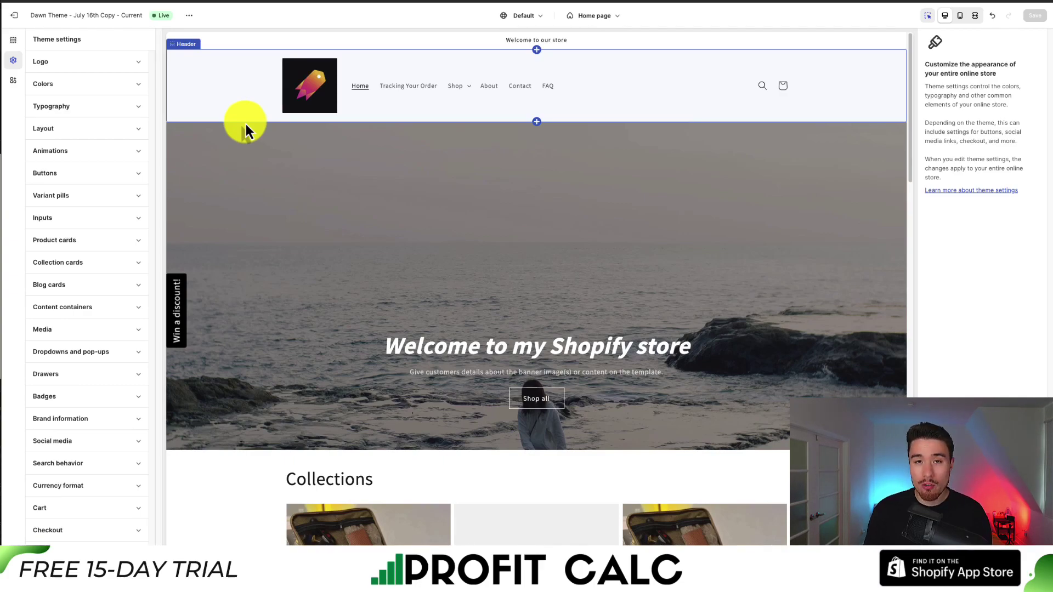
scroll(246, 132, down, 2)
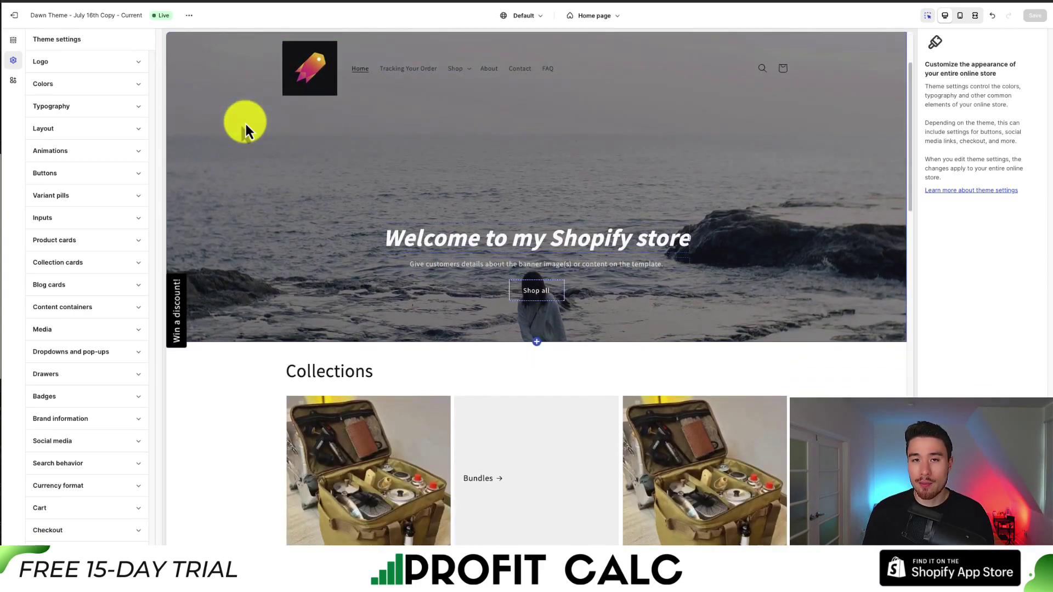
scroll(246, 126, up, 2)
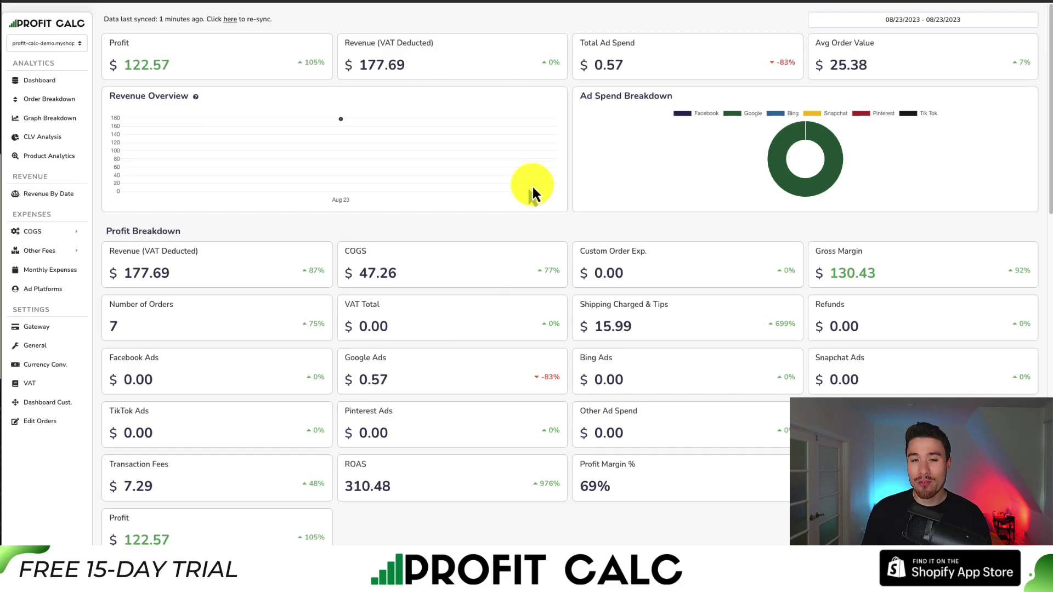
- Set the Profit Calc date range to Last 7 Days (08/17–08/23/2023)
click(939, 20)
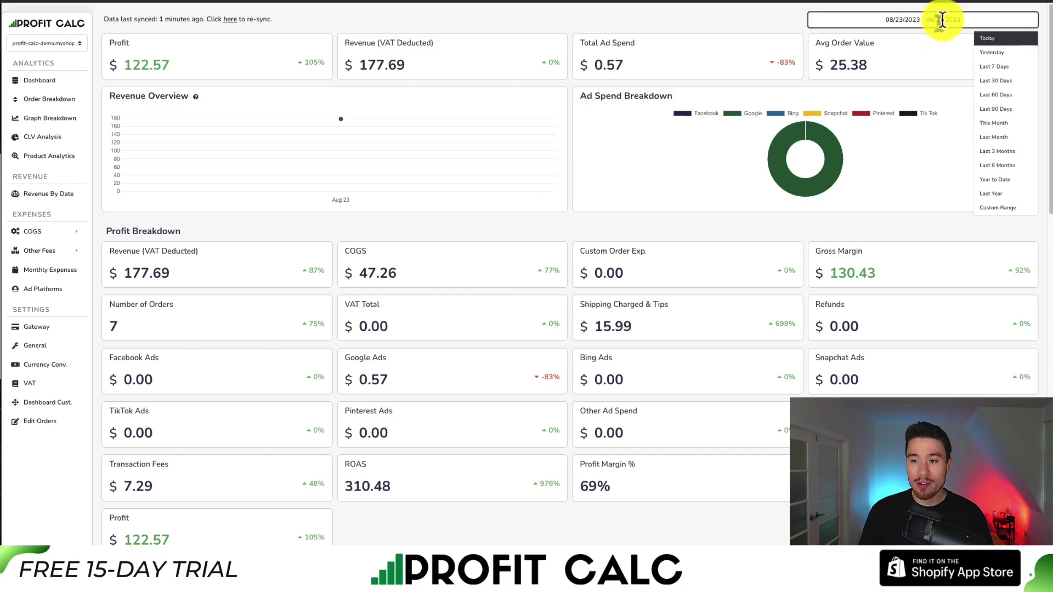
click(982, 66)
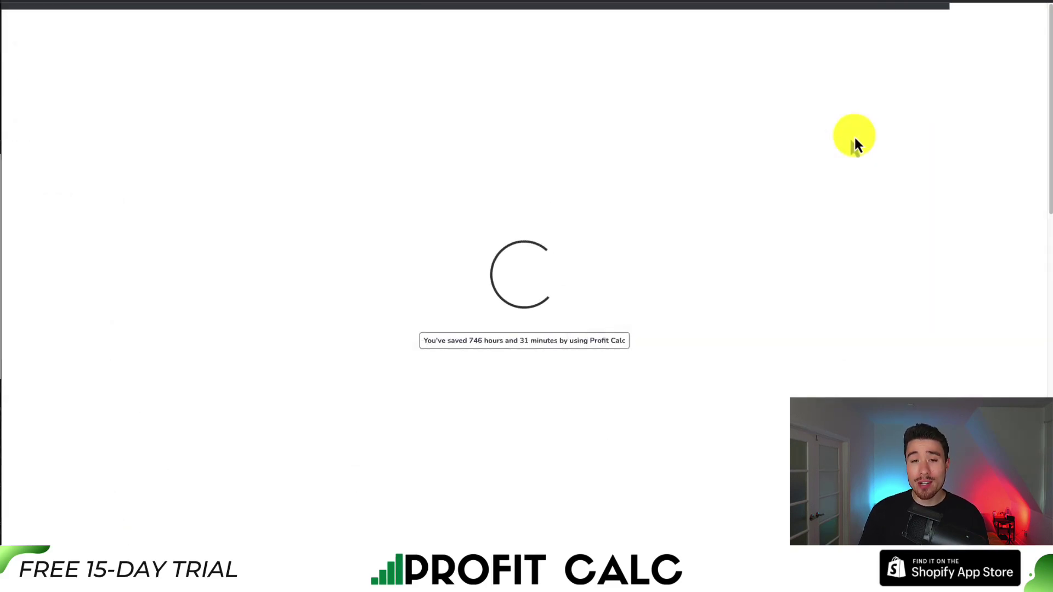
drag(1041, 82, 969, 137)
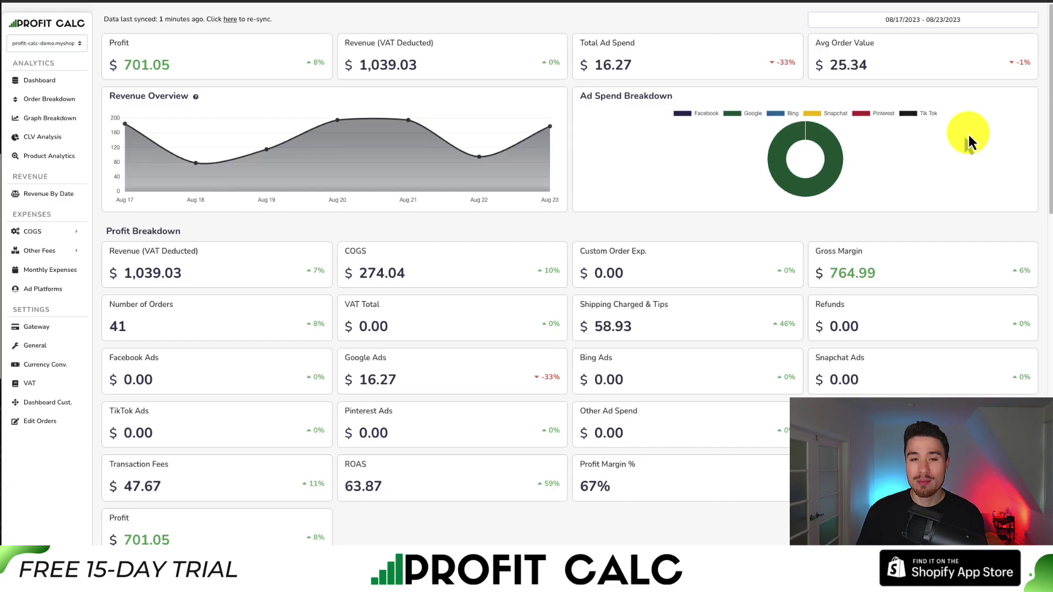